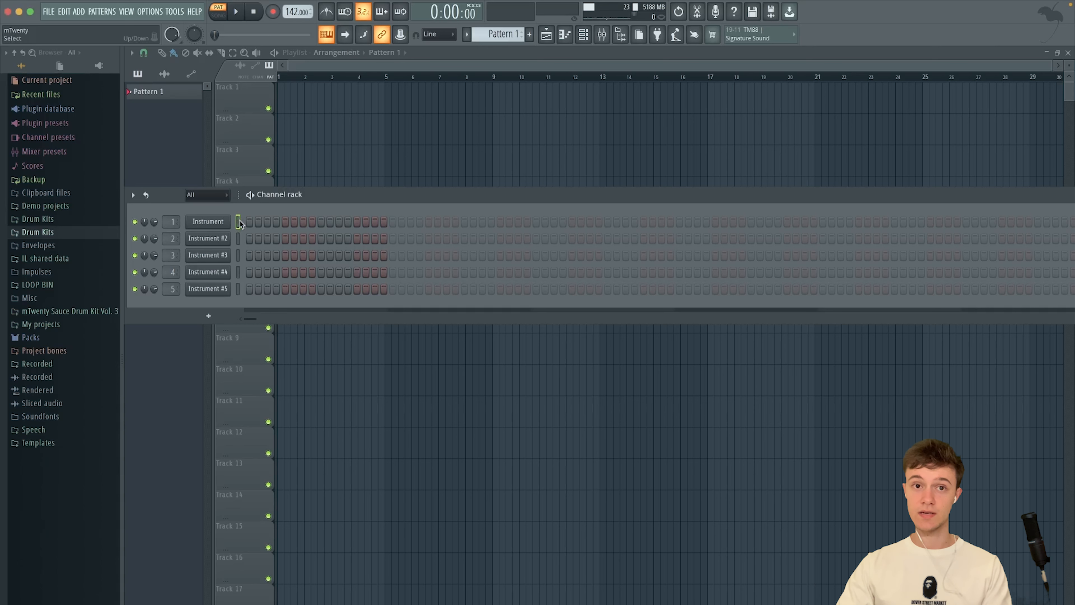
Step: Audition the first Instrument channel, open its piano roll and enter consecutive F5, C5 and C#5 notes, six steps each, from bar 1
key("h")
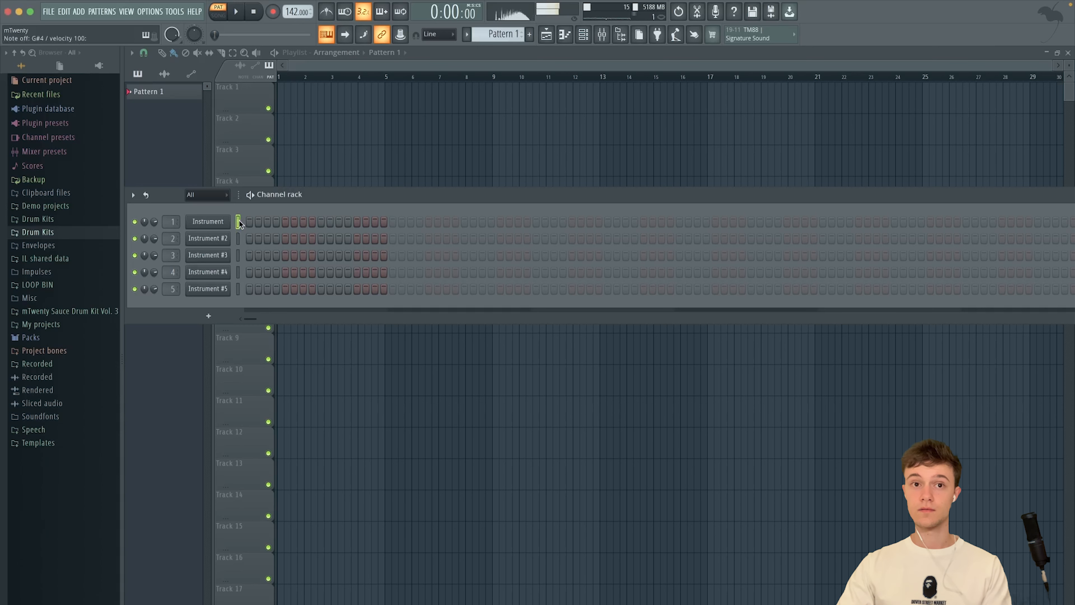
right_click(228, 219)
left_click(250, 224)
left_click_drag(207, 316, 263, 283)
scroll(183, 234, "up", 3)
key("space")
key("space")
left_click(362, 271)
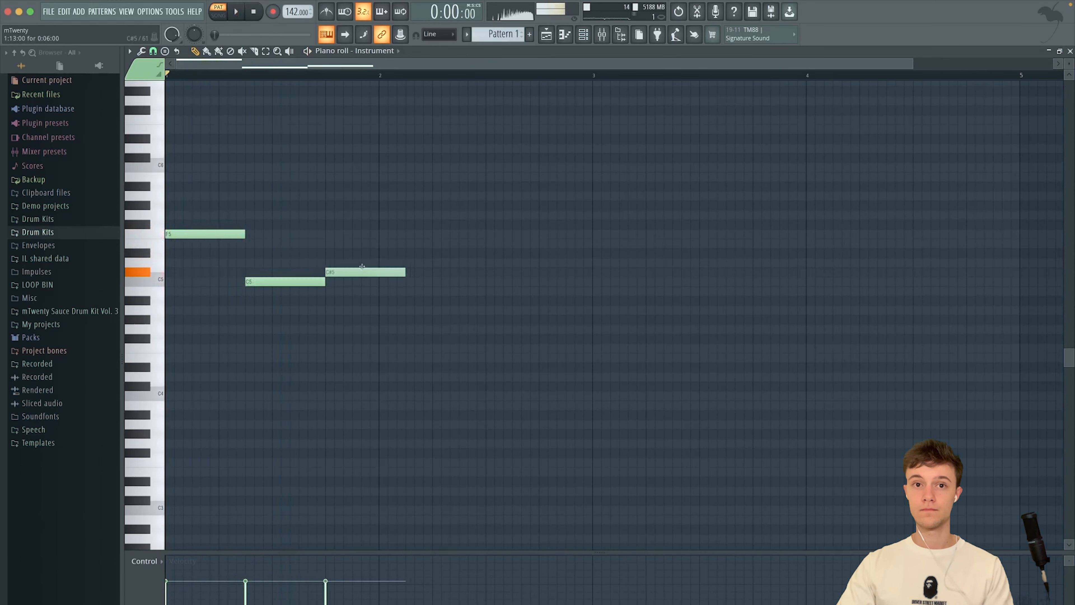
Step: Transpose the three-note melody down one octave, playing it back before and after the change
key("space")
scroll(188, 279, "down", 2)
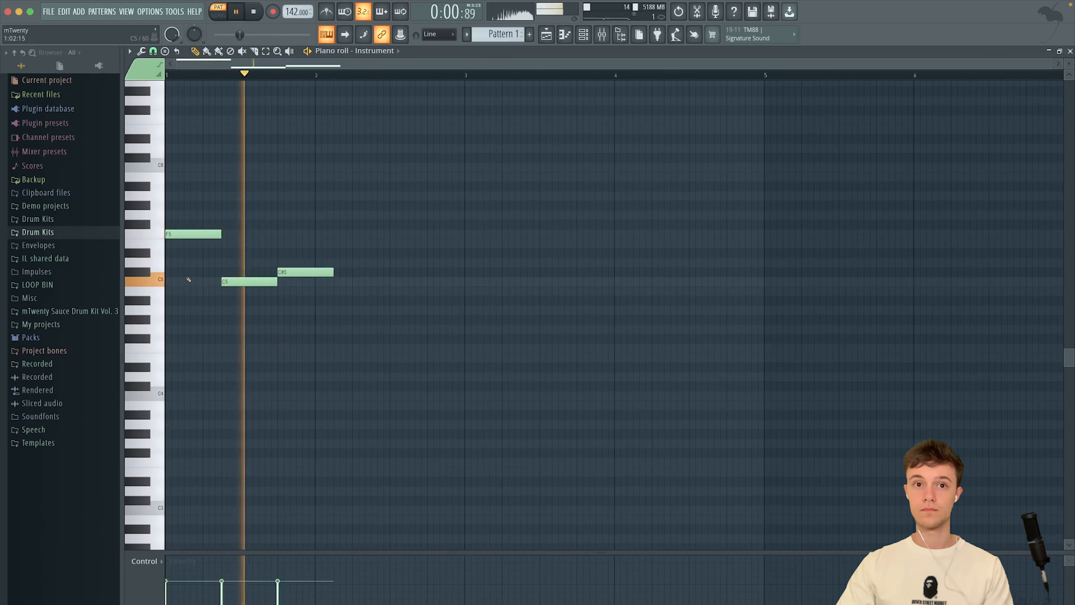
key("space")
key("ctrl+Down")
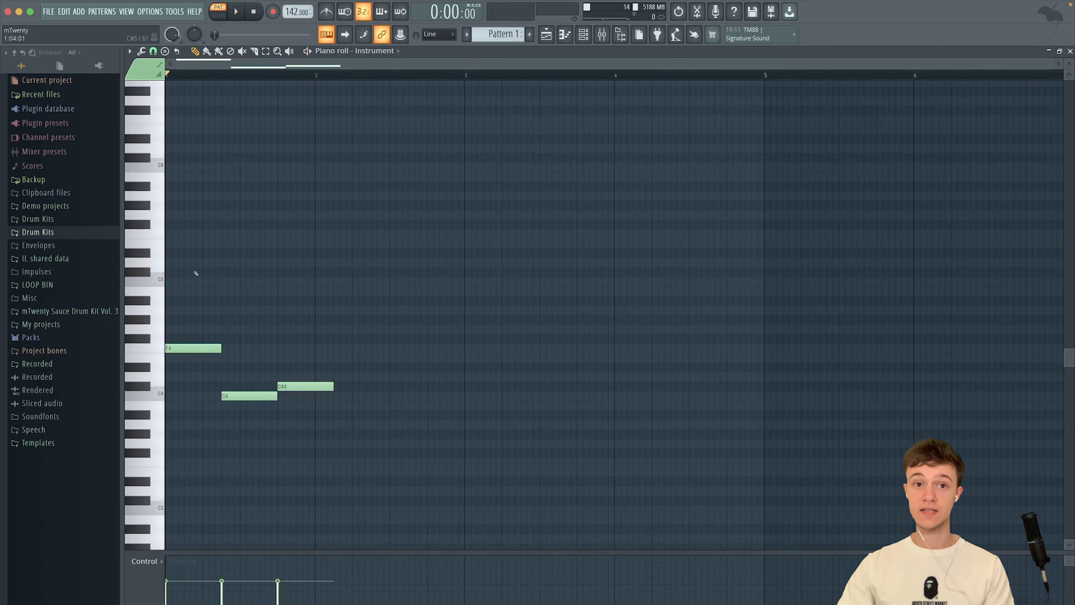
key("space")
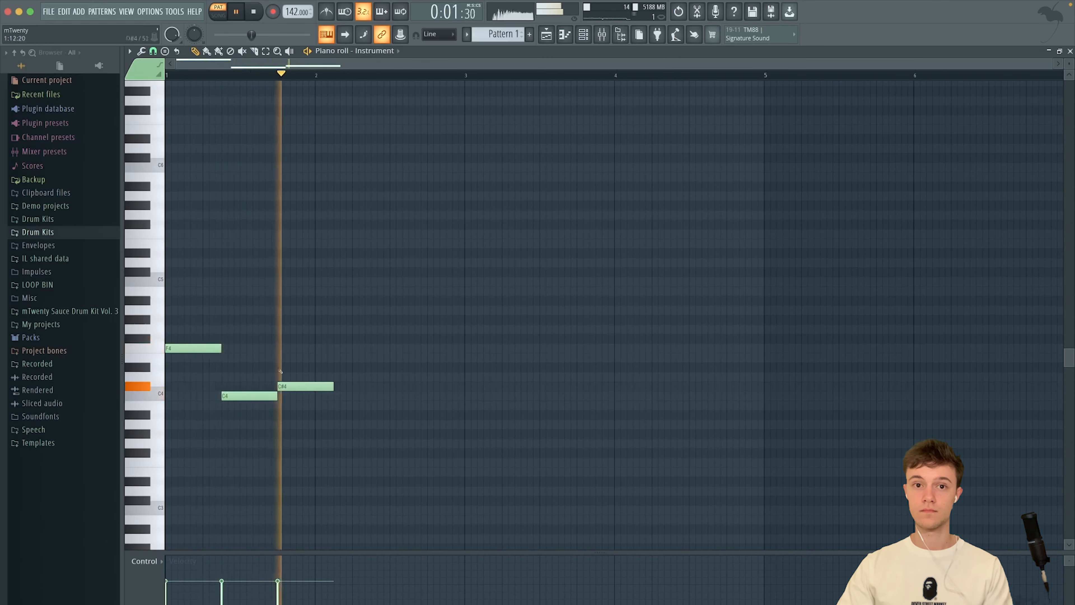
key("space")
Step: Copy the three-note melody to bar 3, then copy both phrases to bars 5 and 7
key("ctrl+a")
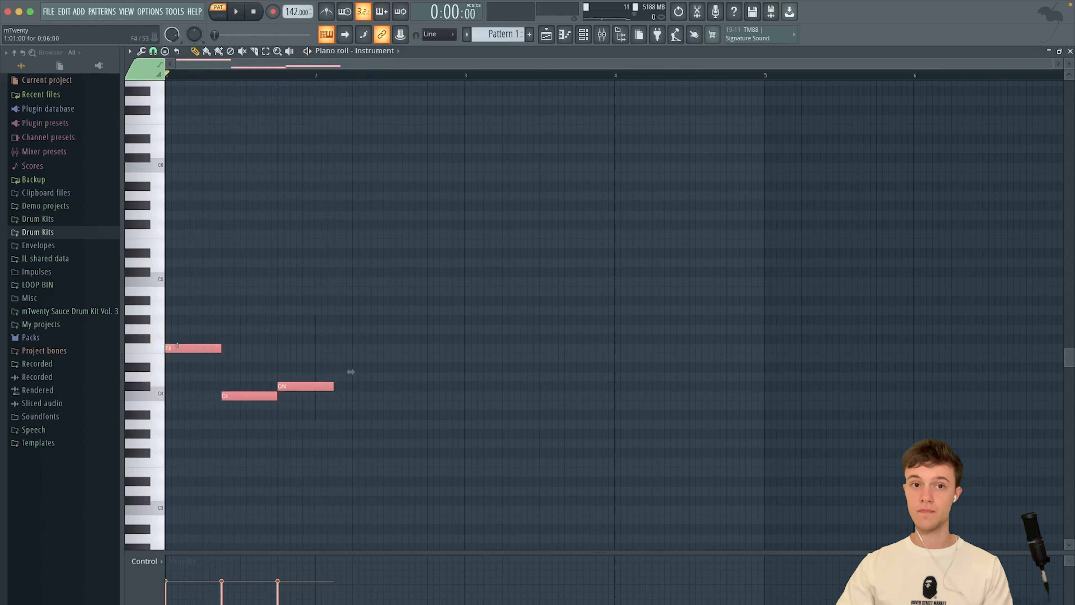
left_click_drag(175, 348, 476, 348, "shift")
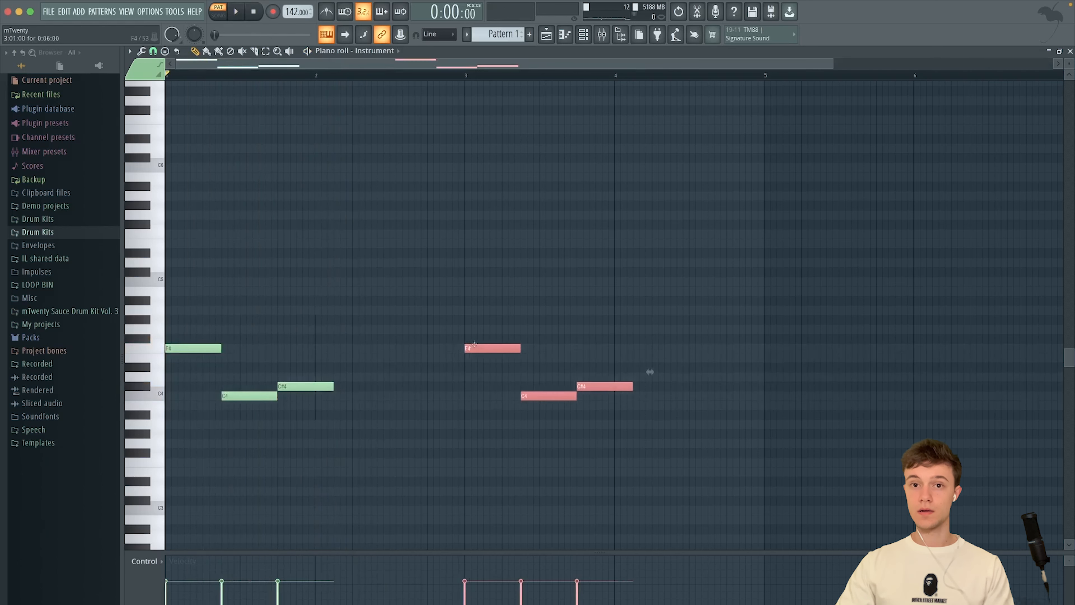
scroll(538, 453, "down", 2)
left_click(542, 462, "ctrl")
left_click_drag(542, 462, 633, 341, "ctrl")
scroll(417, 334, "down", 2)
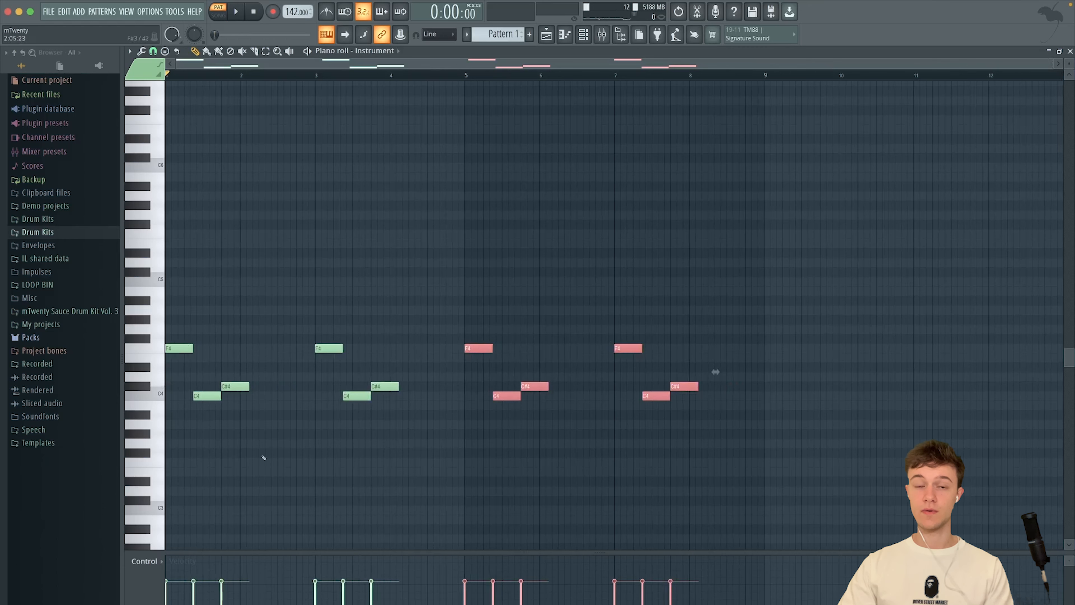
Step: Play back the start of the repeated melody and close the piano roll
scroll(234, 382, "up", 3)
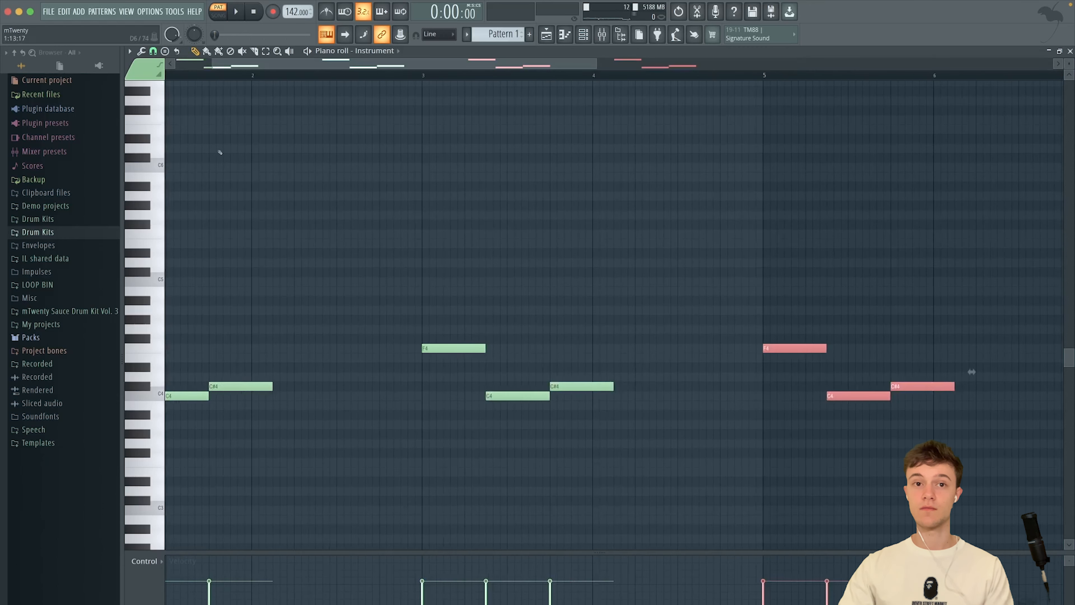
scroll(211, 147, "down", 3)
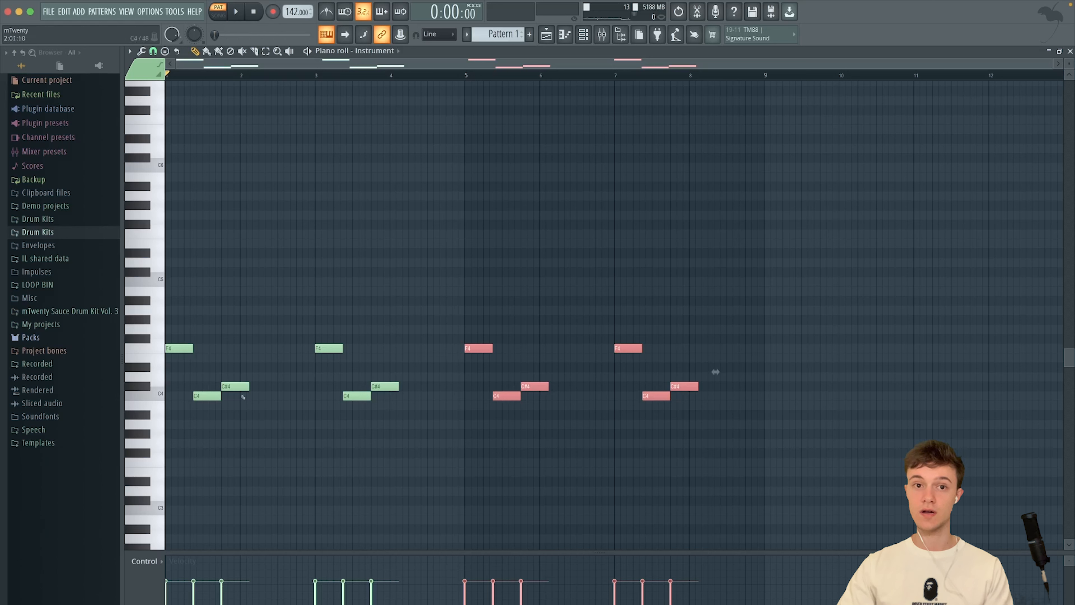
key("space")
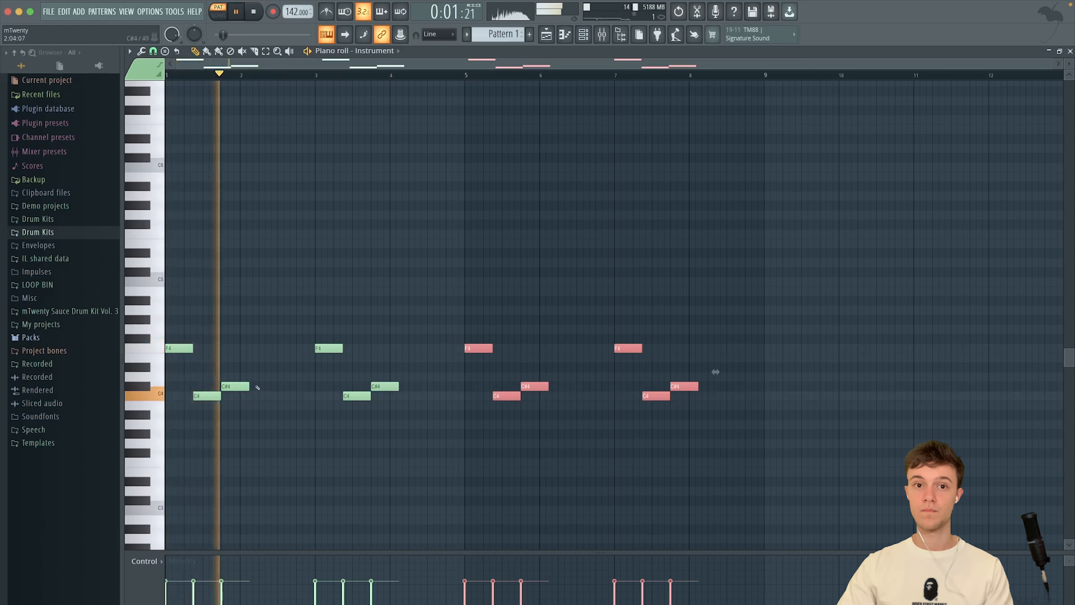
key("space")
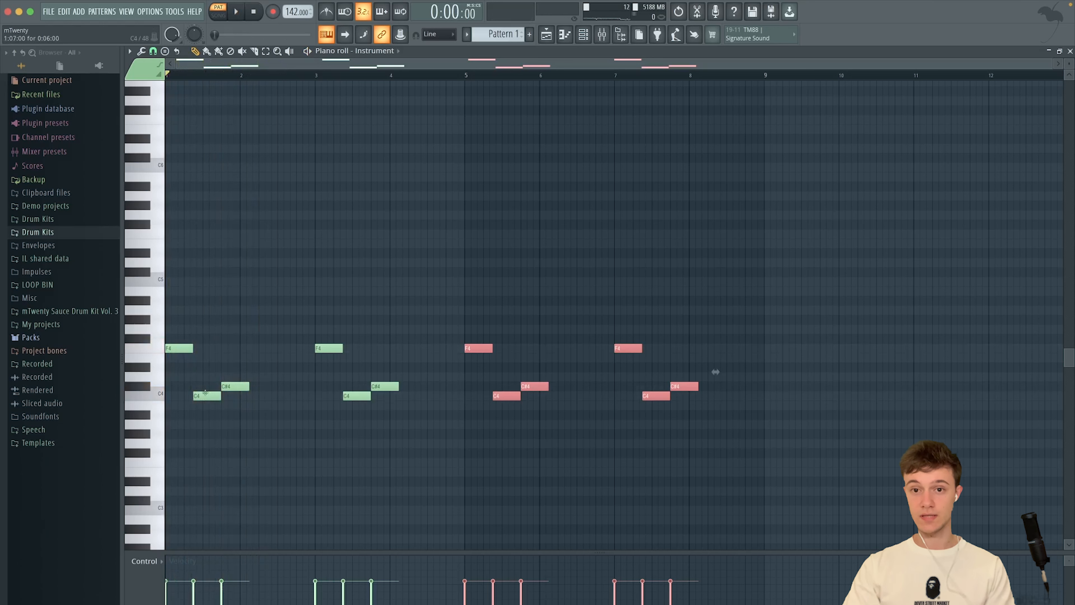
left_click(1071, 52)
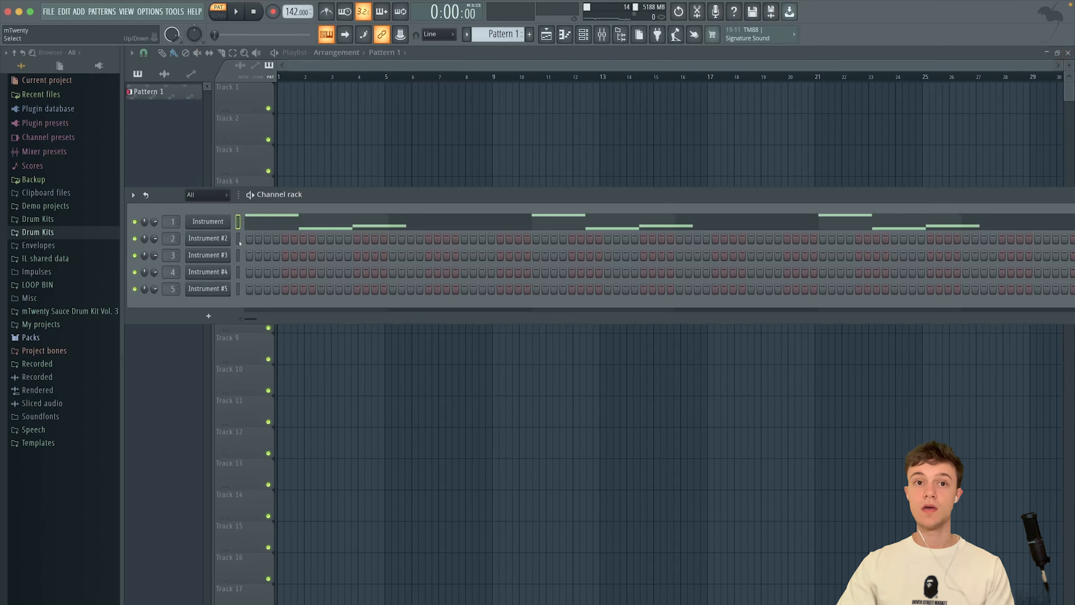
Step: Select Instrument #2, audition its sound and open its piano roll
left_click(239, 240)
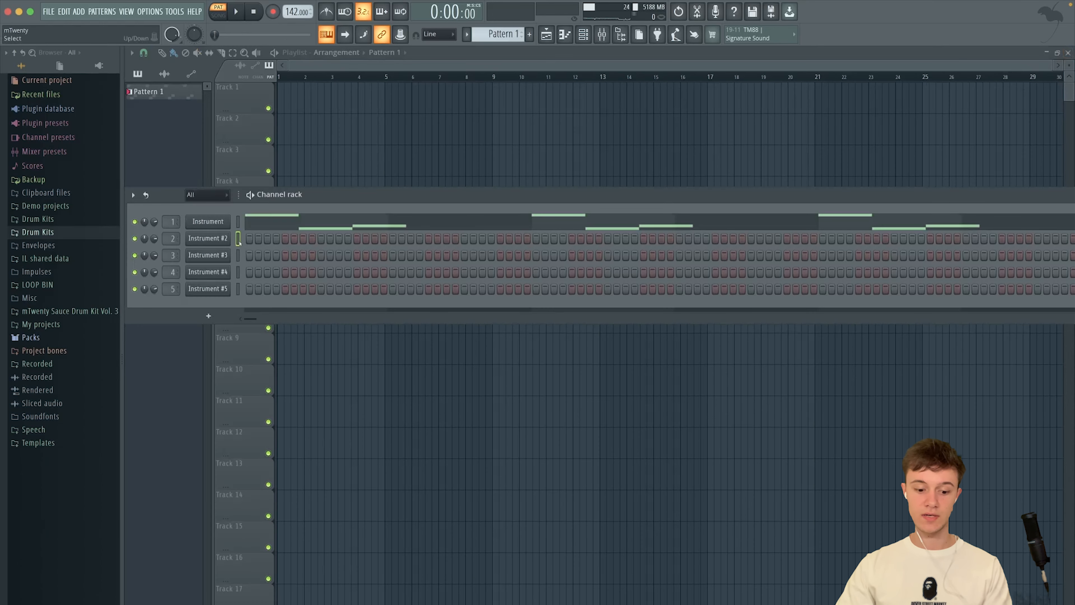
key("h")
key("h")
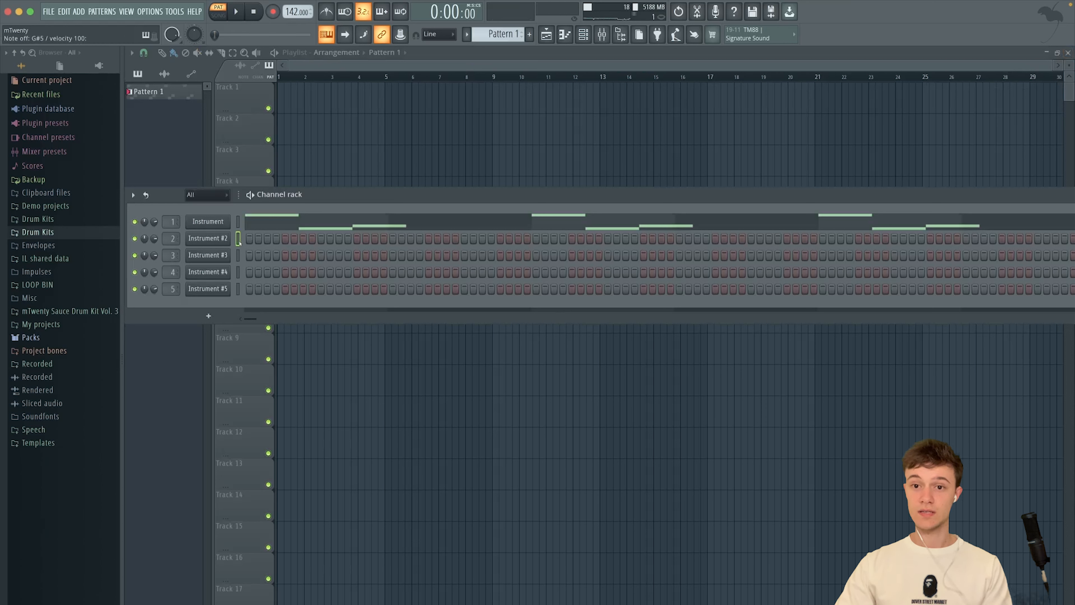
right_click(215, 240)
left_click(254, 240)
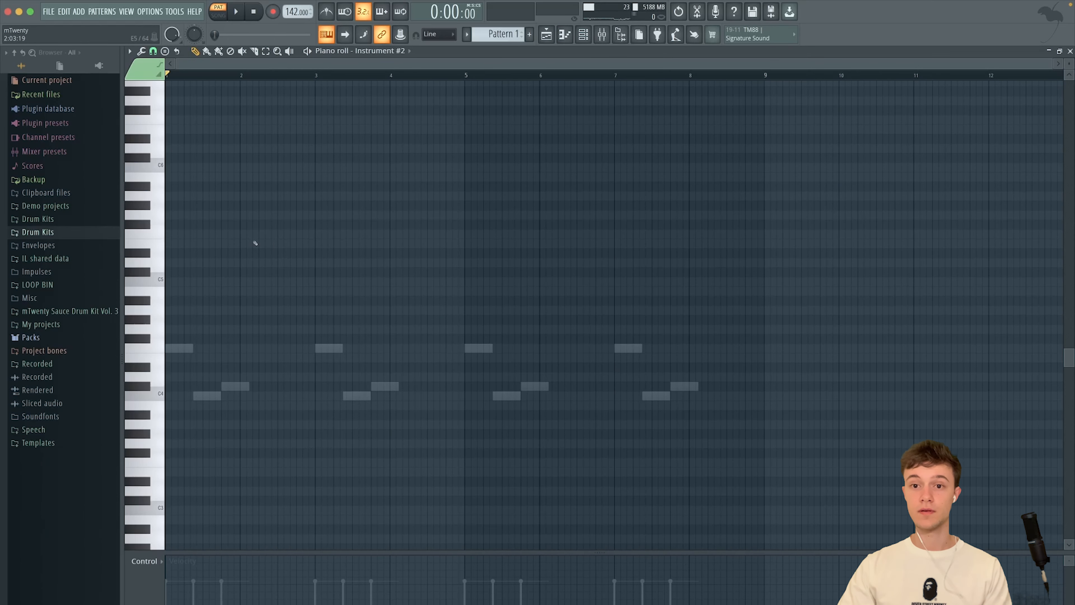
Step: Add short counter-melody notes, C#6 and C6 in bar 2 and G#5 and C5 in bar 4
mouse_move(265, 272)
left_mouse_down()
mouse_move(270, 158)
mouse_move(231, 164)
mouse_move(284, 167)
left_mouse_up()
scroll(270, 158, "up", 5)
left_click(262, 158)
left_click(290, 173)
scroll(336, 171, "down", 5)
left_click_drag(206, 160, 420, 233)
scroll(423, 174, "up", 4)
left_click_drag(511, 187, 510, 328)
Step: Play back the counter-melody together with the main melody
key("space")
scroll(397, 335, "down", 5)
key("space")
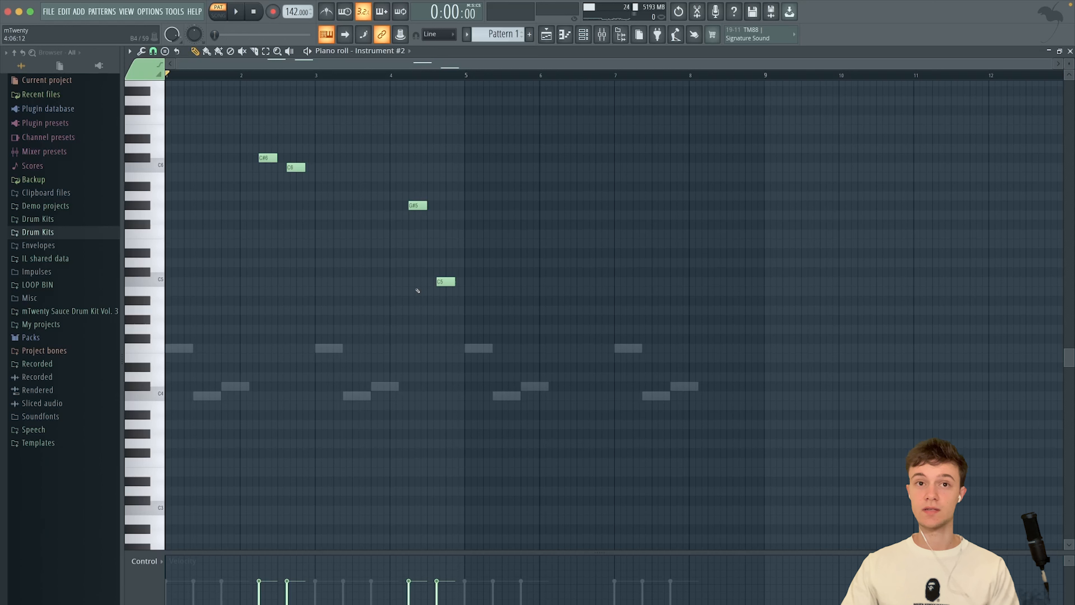
key("space")
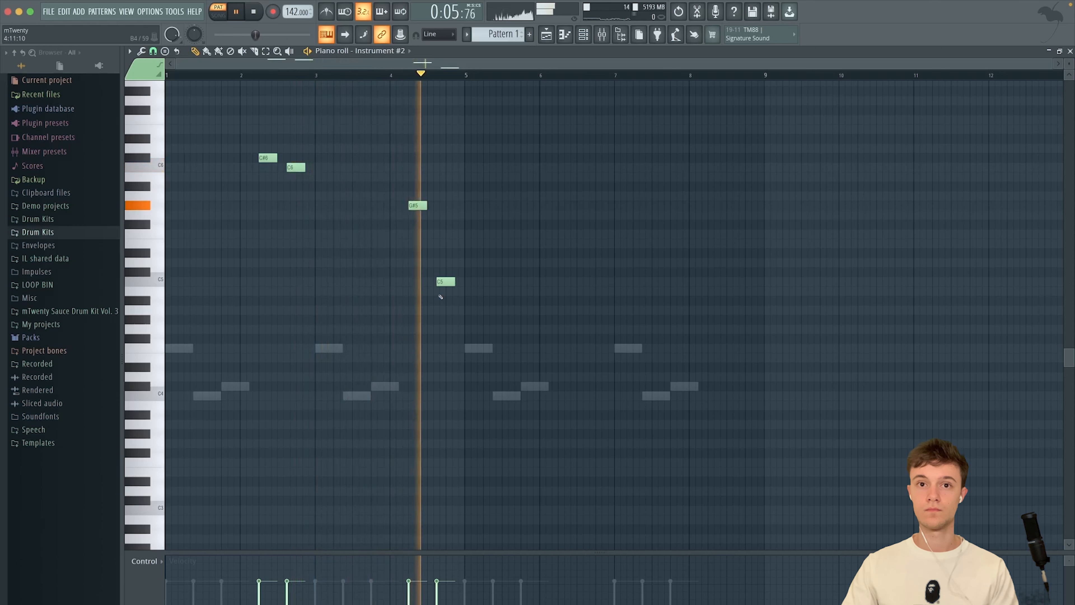
key("space")
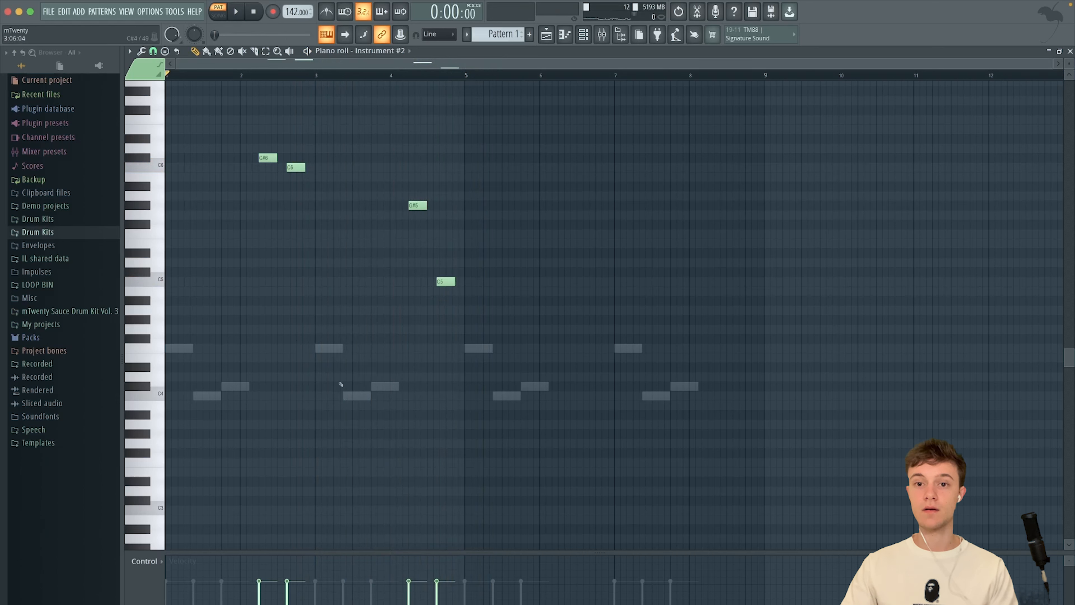
Step: Duplicate the four counter-melody notes into bars 6 and 8 and close the piano roll
left_click_drag(187, 153, 510, 355)
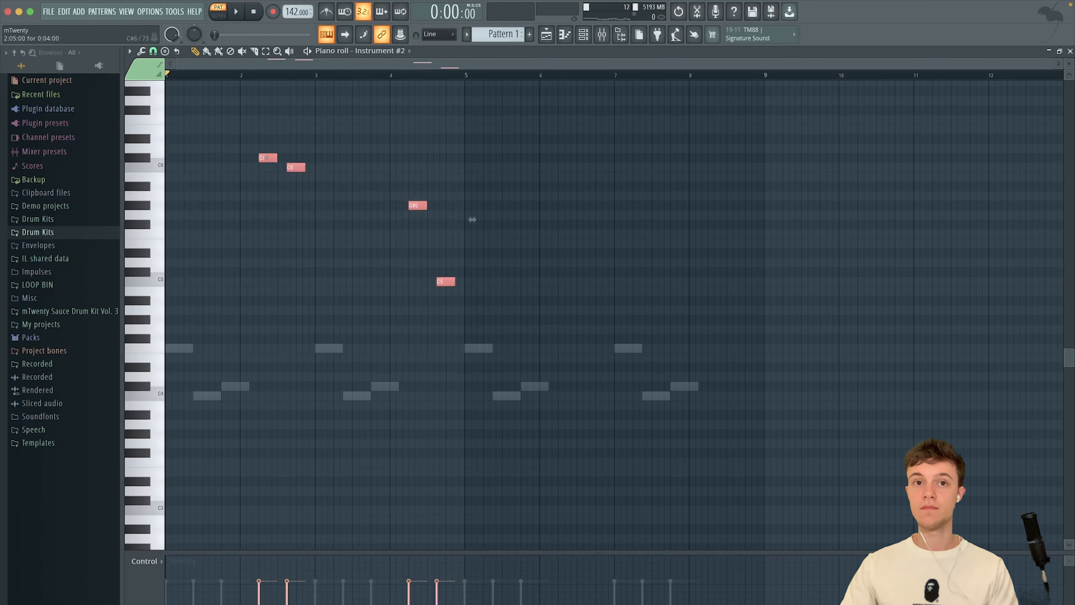
key("ctrl+b")
left_click_drag(449, 155, 571, 158)
scroll(567, 171, "up", 4)
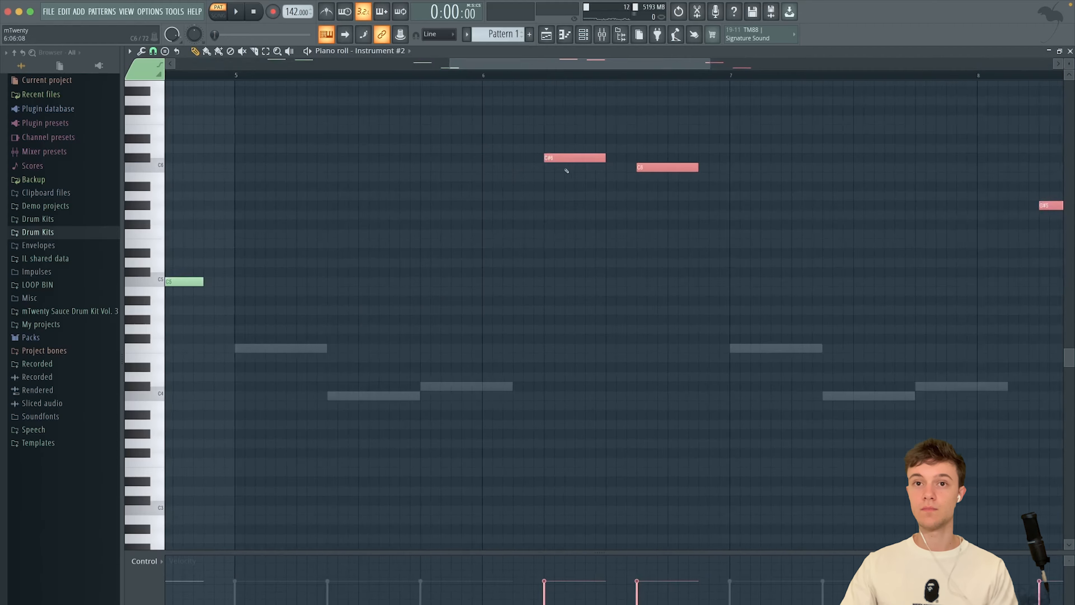
scroll(567, 178, "down", 4)
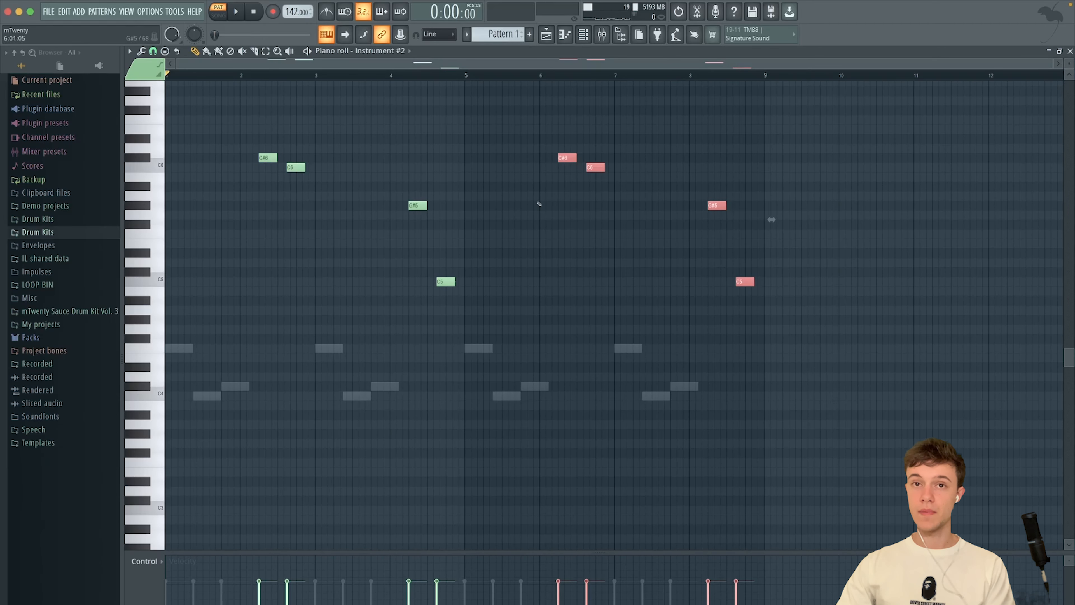
left_click(1071, 51)
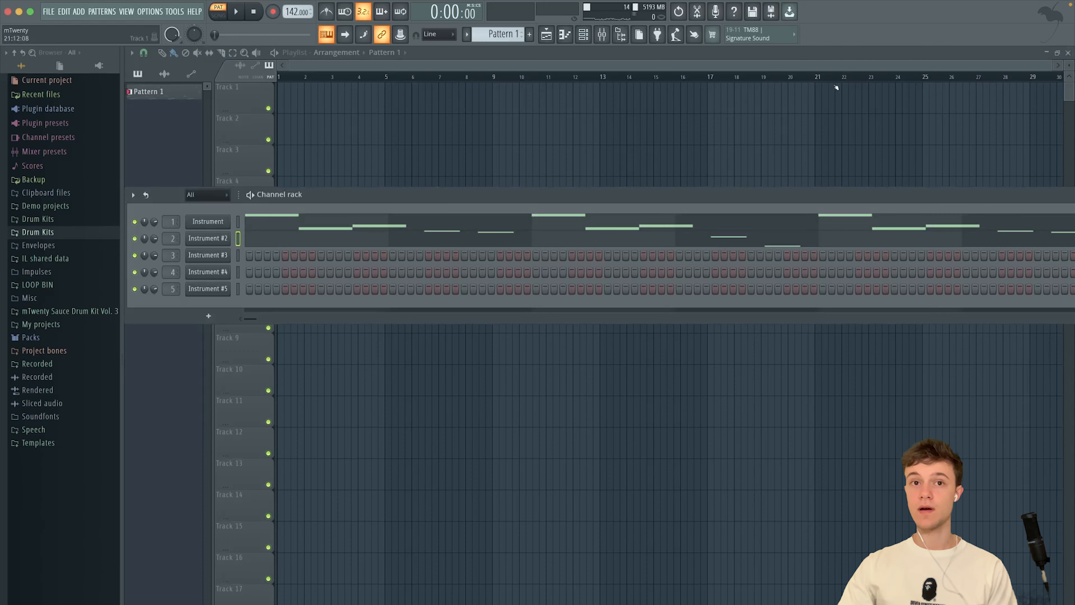
Step: Listen to the Instrument #3 layer with the other parts in its piano roll, then return to the channel rack
left_click(239, 256)
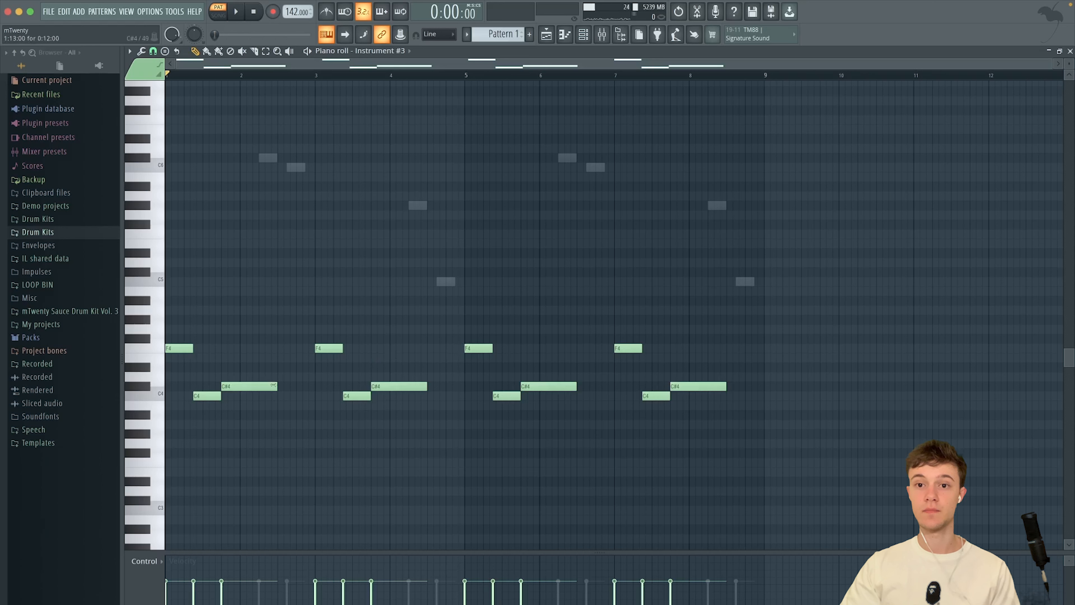
key("space")
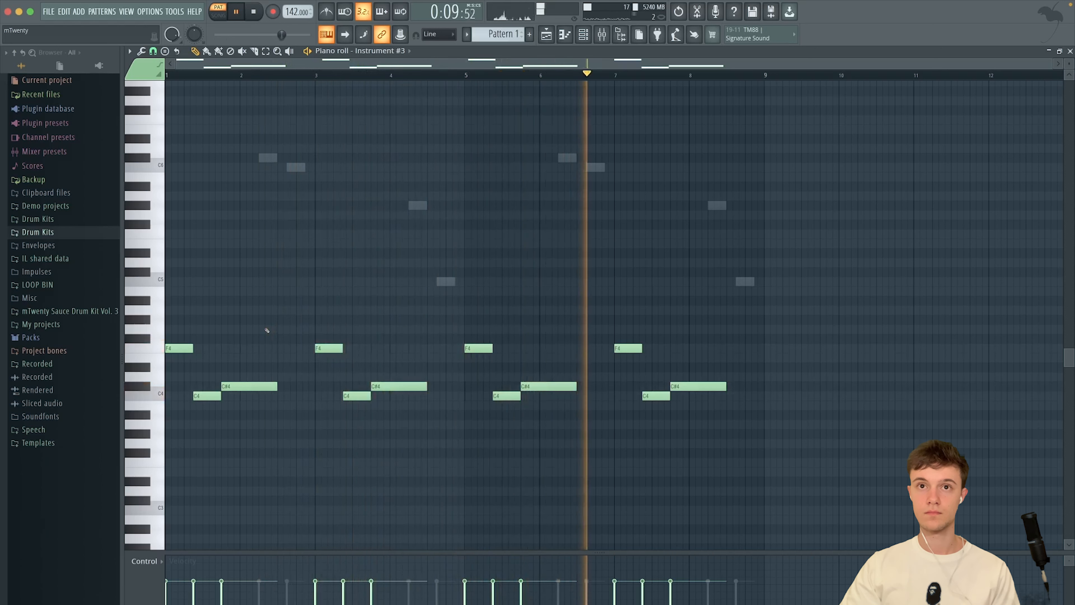
key("space")
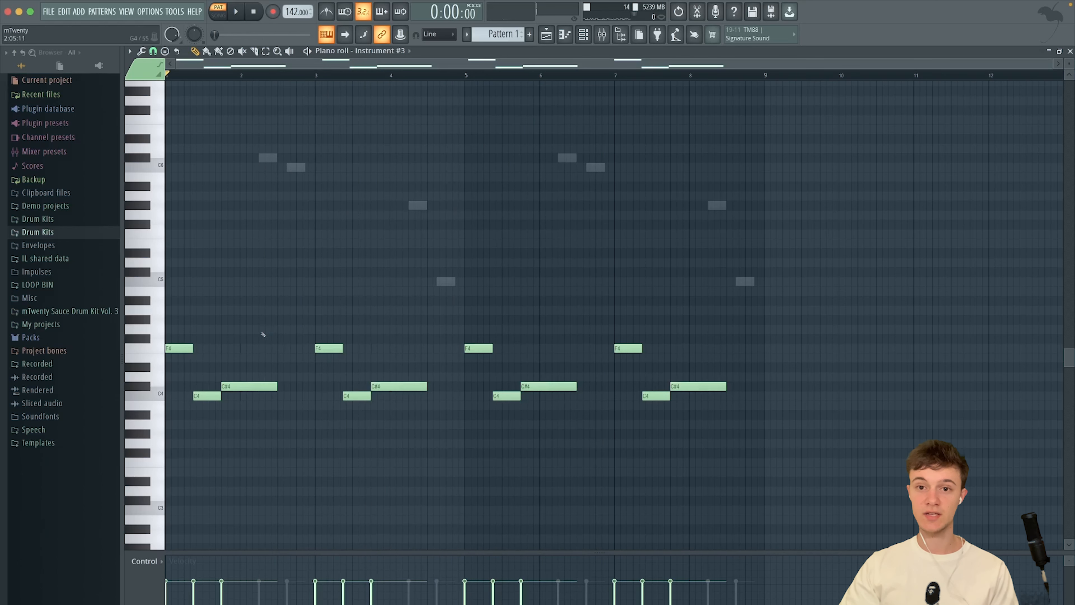
left_click(1069, 53)
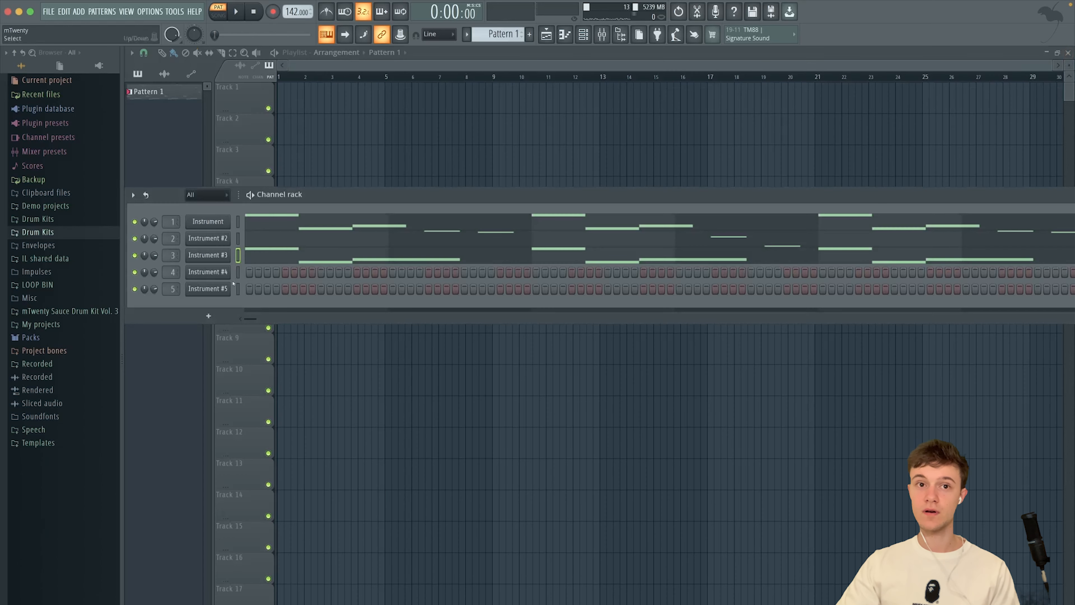
Step: Compare the pattern's playback with Instrument #3 muted and unmuted
left_click(136, 257)
key("space")
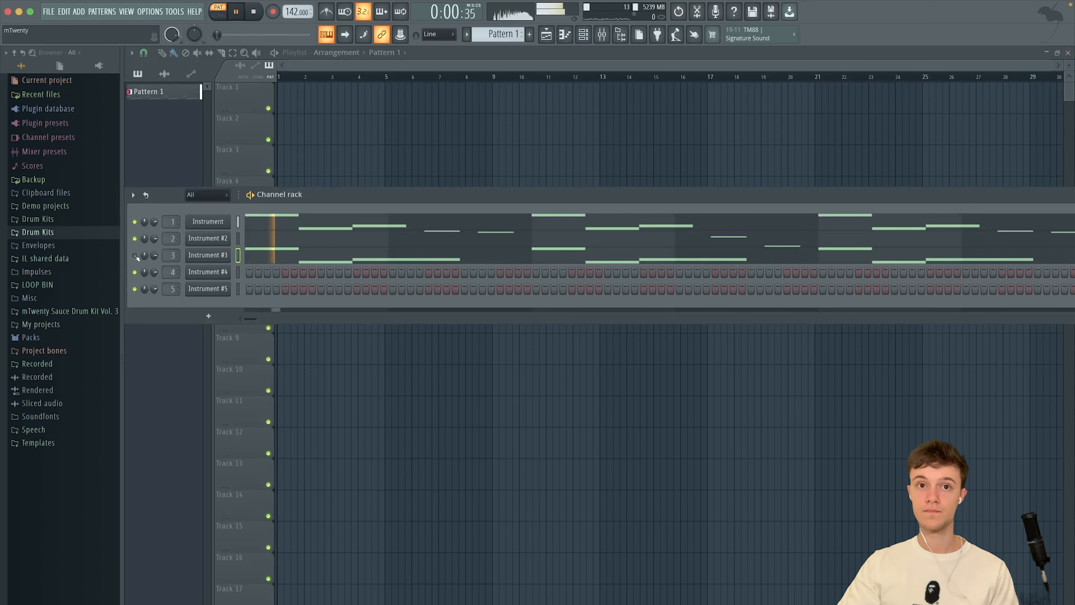
key("space")
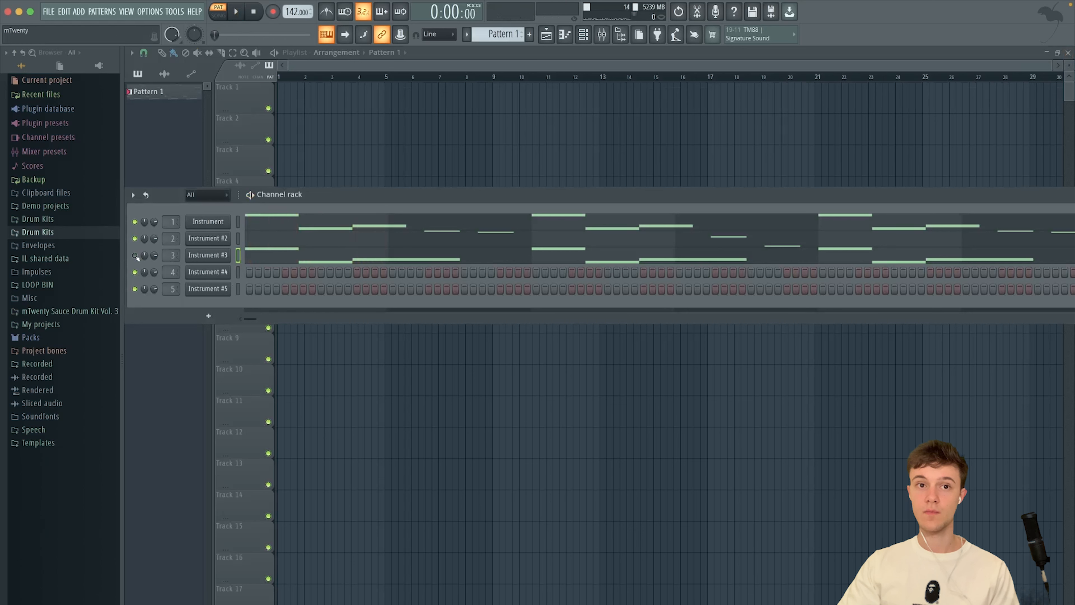
key("space")
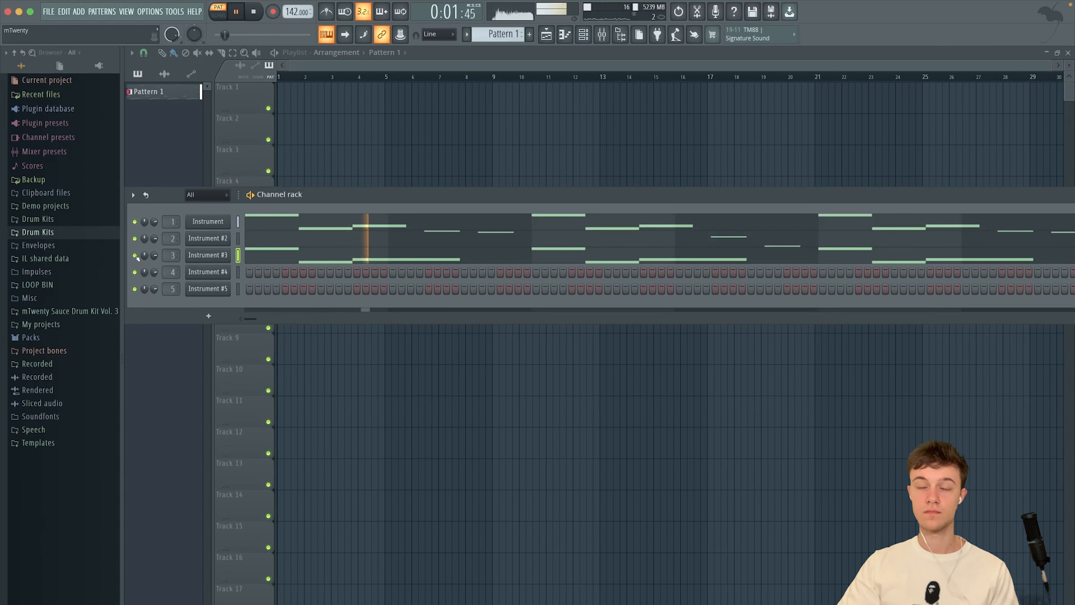
key("space")
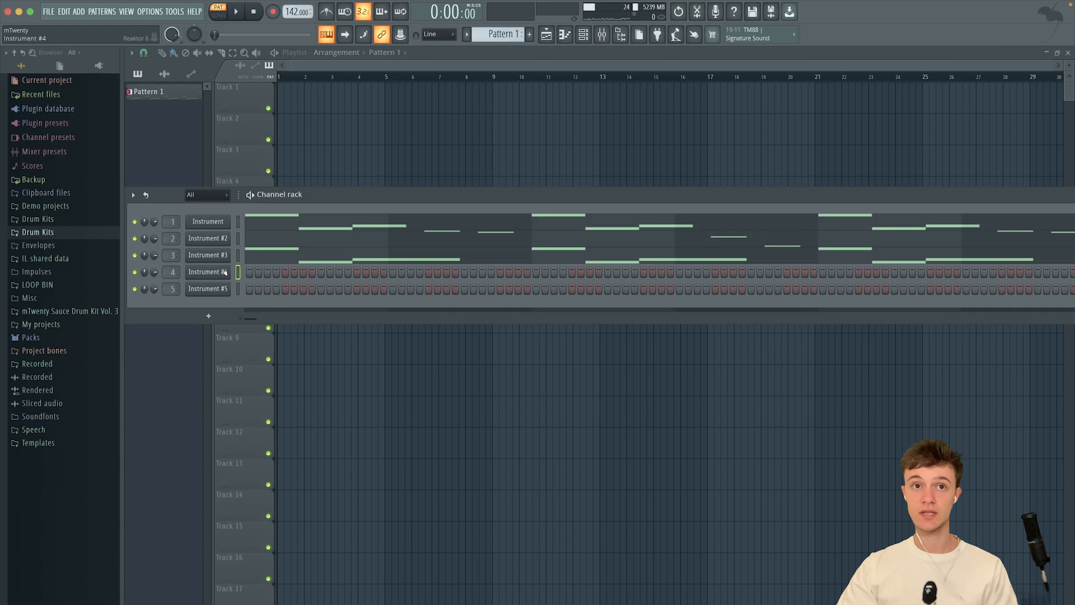
Step: Audition Instrument #4 and open its piano roll
key("n")
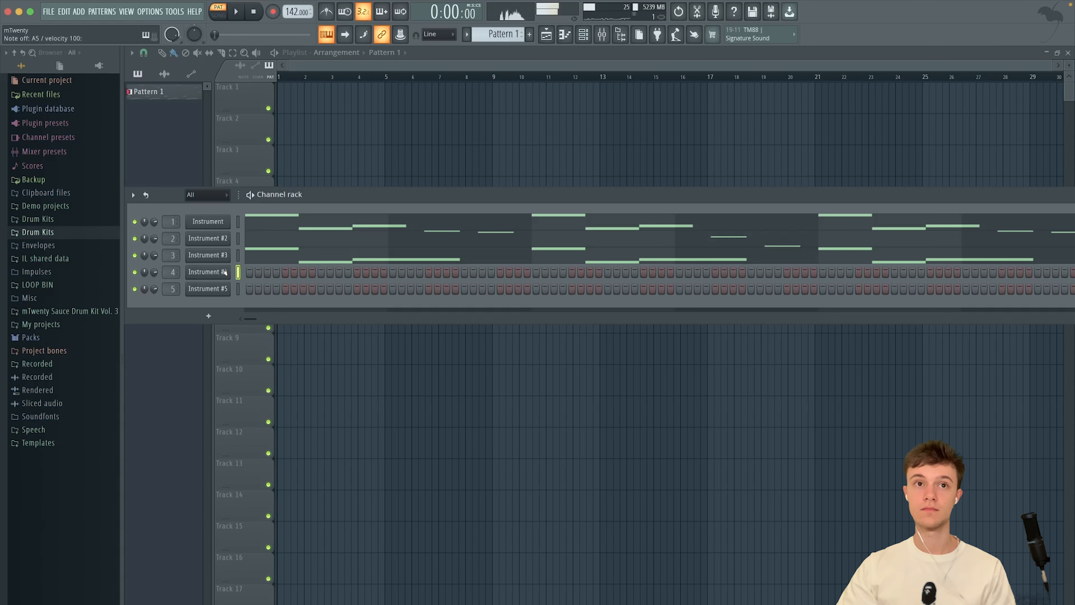
right_click(225, 273)
left_click(212, 269)
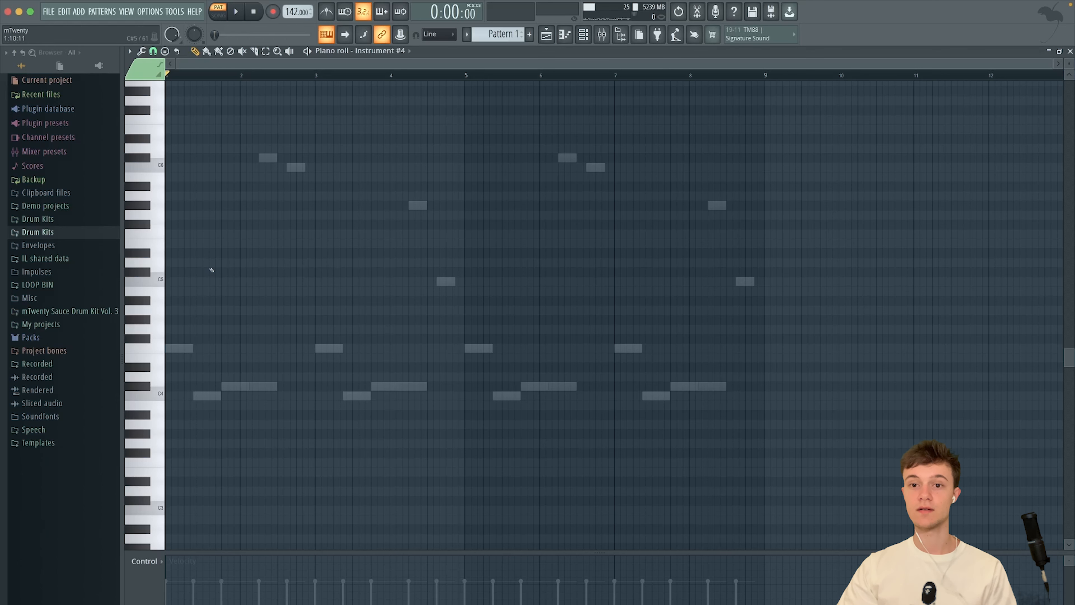
Step: Create an ascending run of short C5, C#5, D#5 and F5 notes leading from the end of bar 2 into bar 3
scroll(318, 388, "up", 3)
left_click_drag(309, 393, 264, 279)
scroll(262, 279, "up", 5)
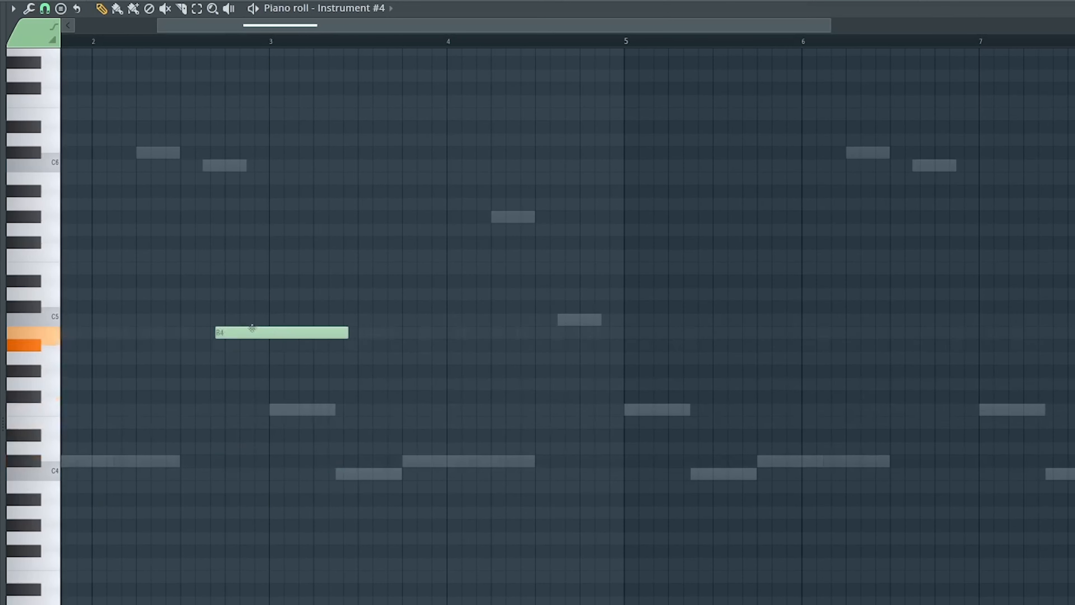
mouse_move(194, 315)
left_mouse_down()
mouse_move(189, 321)
mouse_move(246, 329)
left_mouse_up()
key("c")
scroll(254, 320, "down", 3)
mouse_move(288, 311)
left_mouse_down()
mouse_move(288, 329)
mouse_move(334, 329)
left_mouse_up()
key("b")
left_click_drag(267, 317, 267, 299)
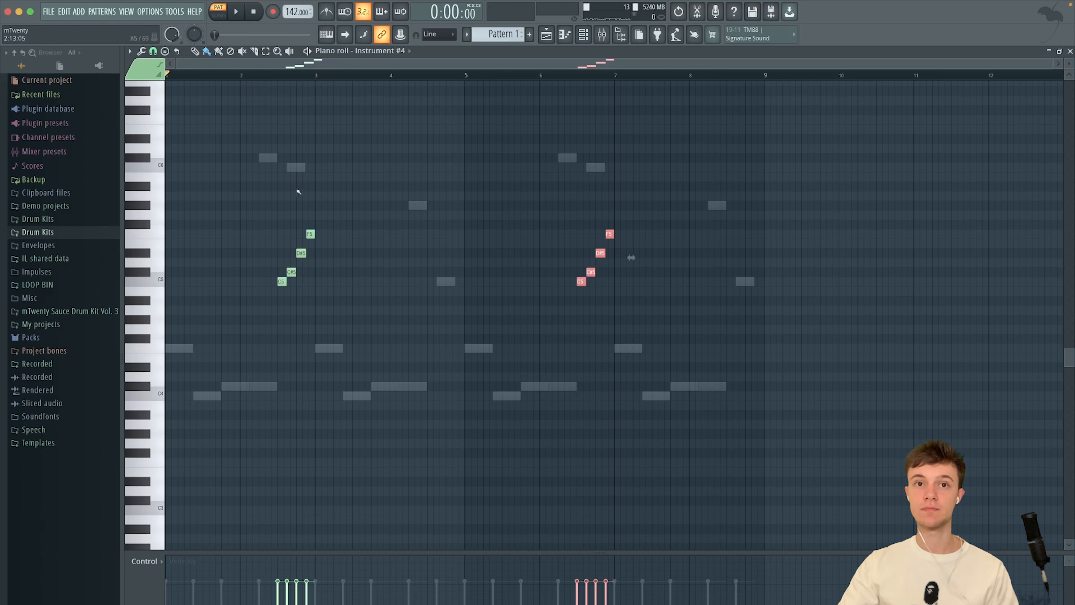
Step: Deselect the copied notes and listen to the Instrument #4 run together with the other layers
left_click(397, 327)
right_click(397, 327)
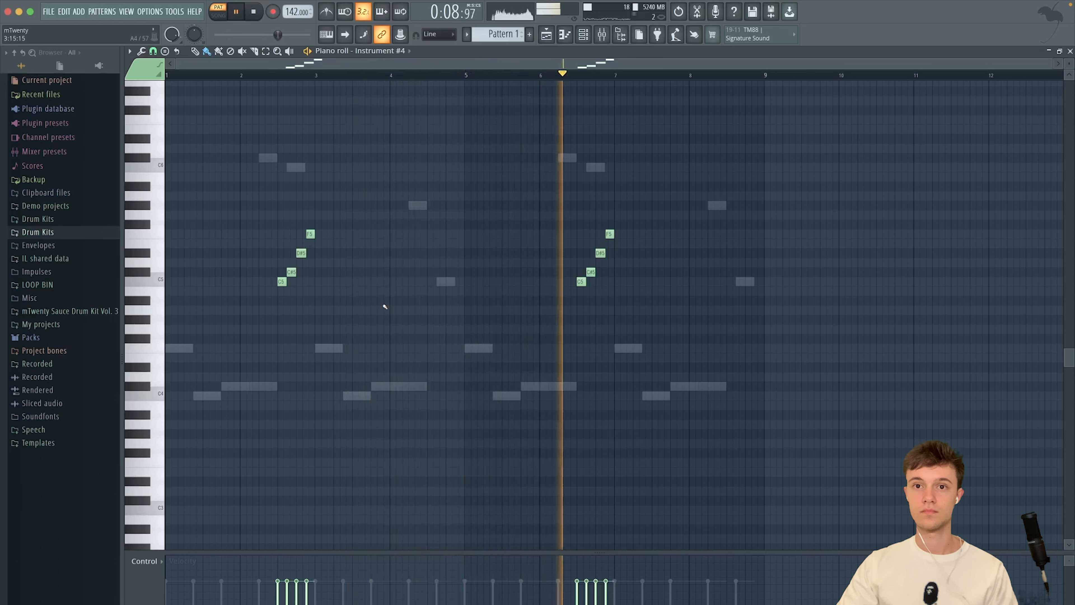
key("space")
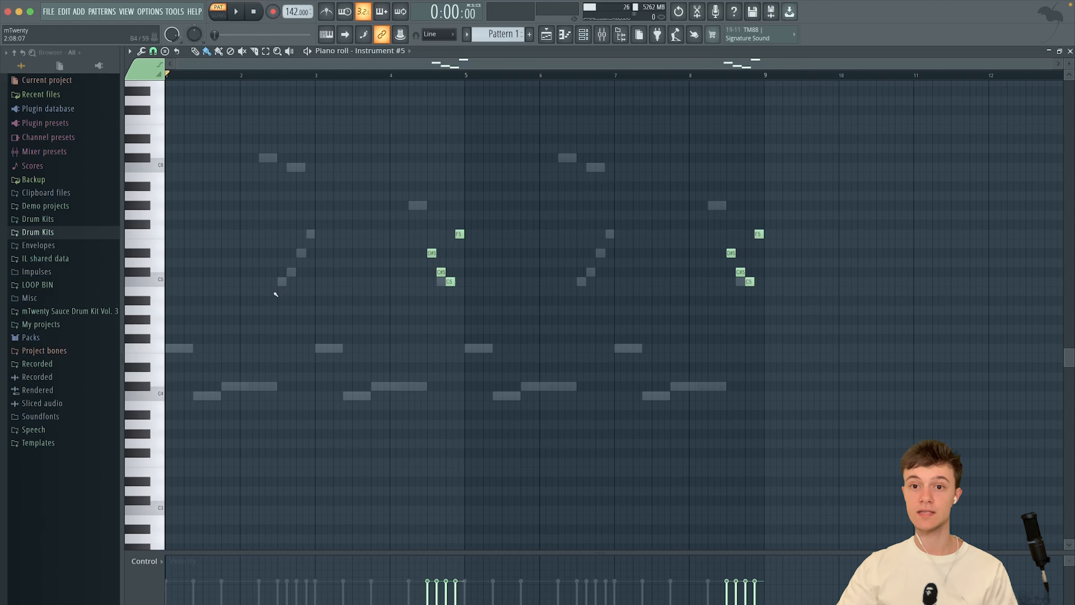
Step: Play the pattern to hear the Instrument #5 notes against the other melody layers
key("space")
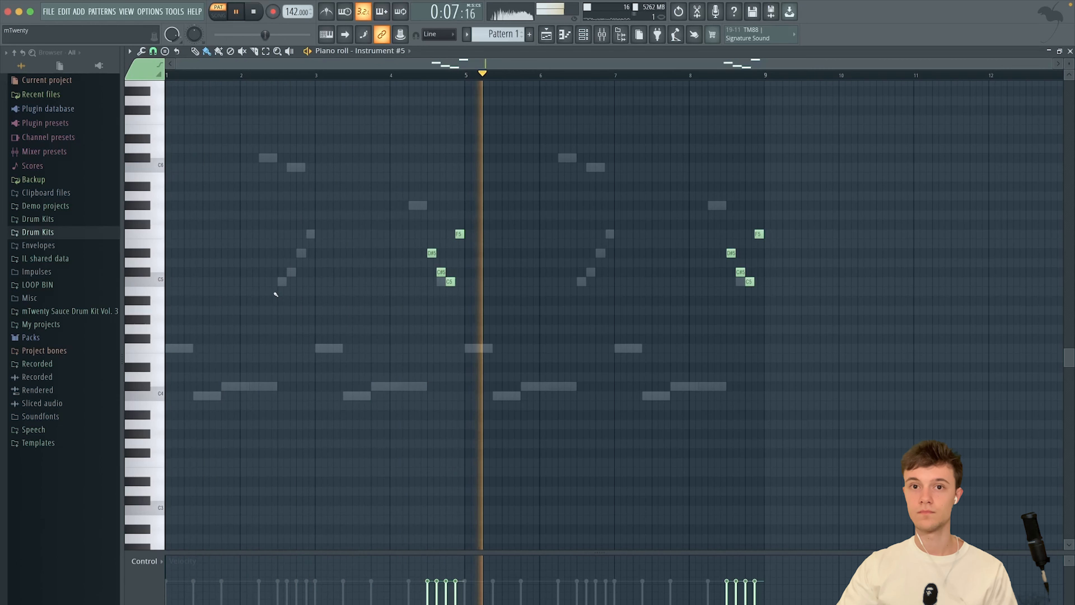
key("space")
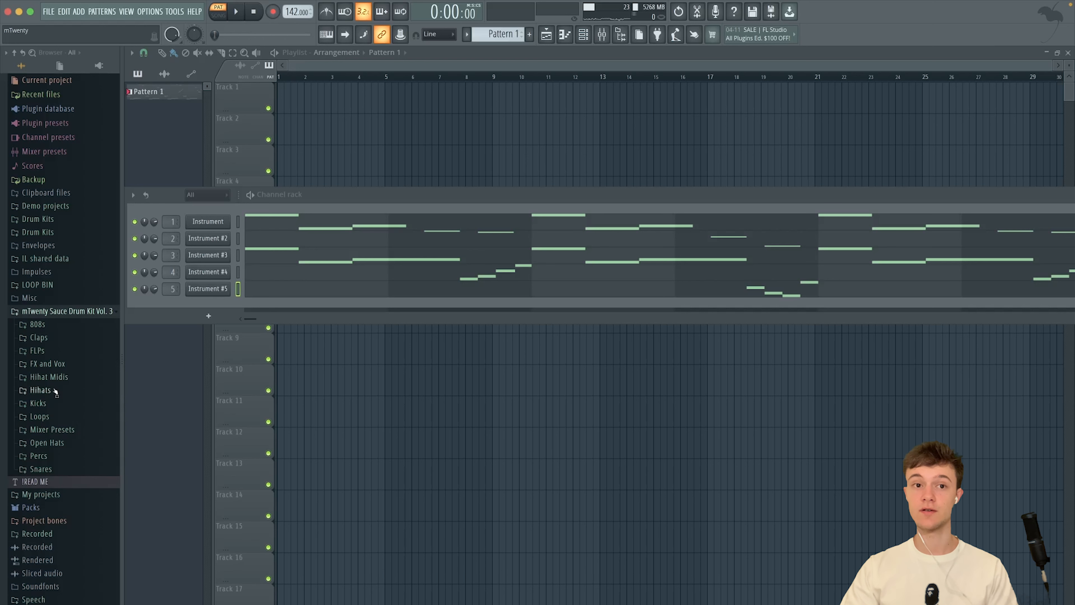
Step: Audition the drum kit's hi-hats and add m20 Hihat [Southside] as a new channel below Instrument #5
left_click(55, 391)
left_click(75, 413)
left_click(91, 463)
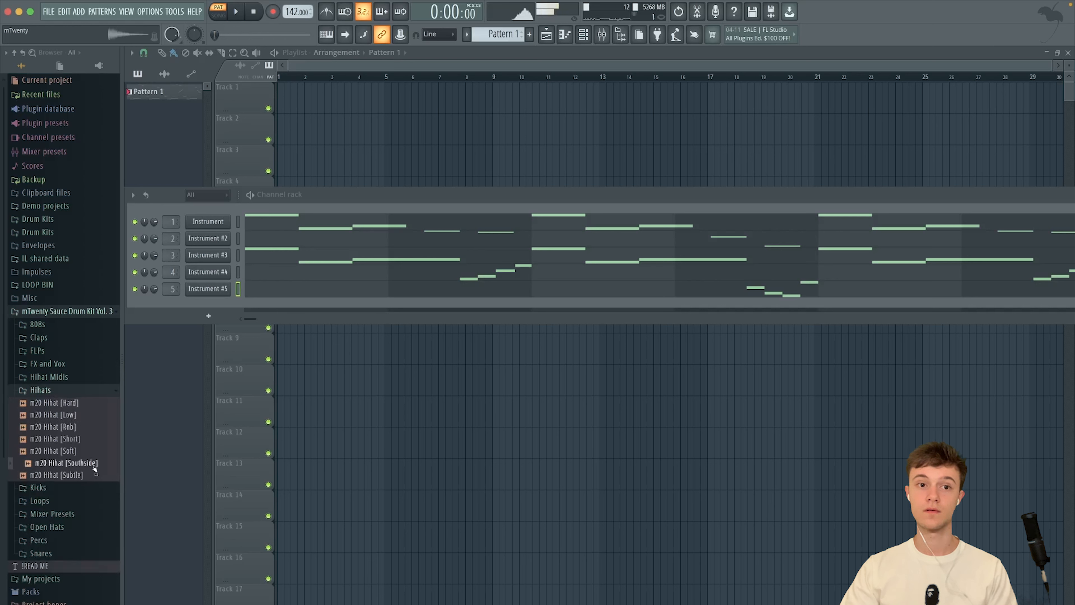
left_click_drag(94, 468, 222, 310)
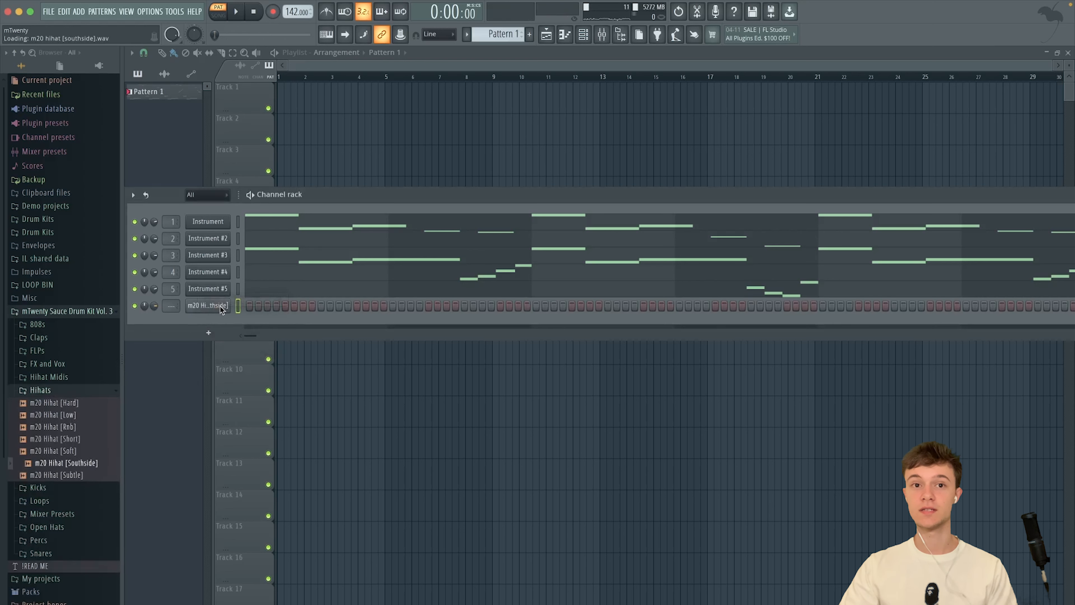
Step: Adjust the fade-out of the m20 Hihat [Southside] sample to a small amount and close its sampler window
left_click(221, 309)
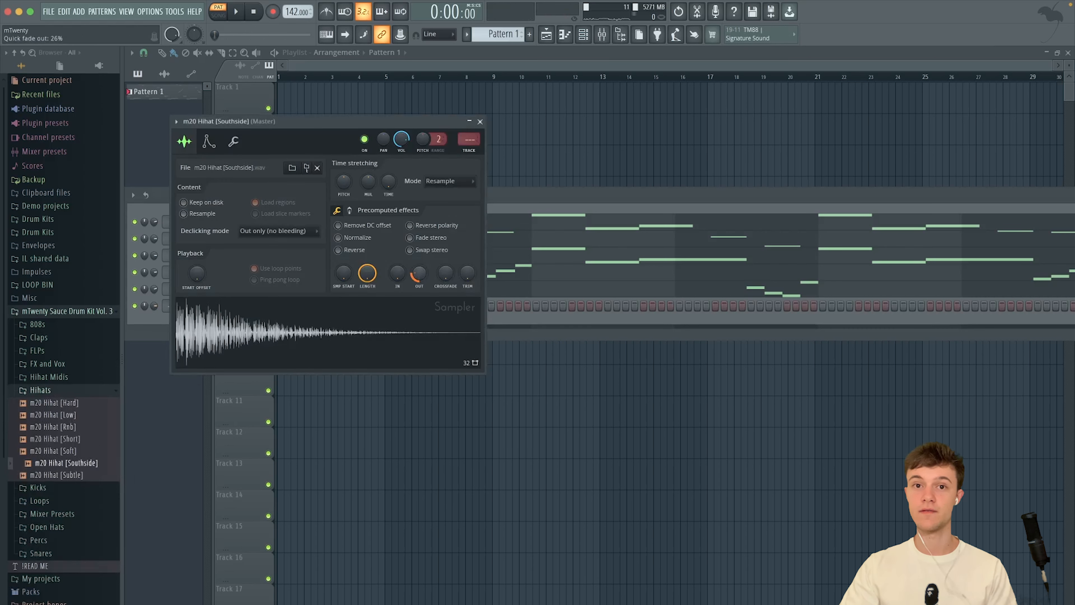
left_click_drag(420, 273, 419, 279)
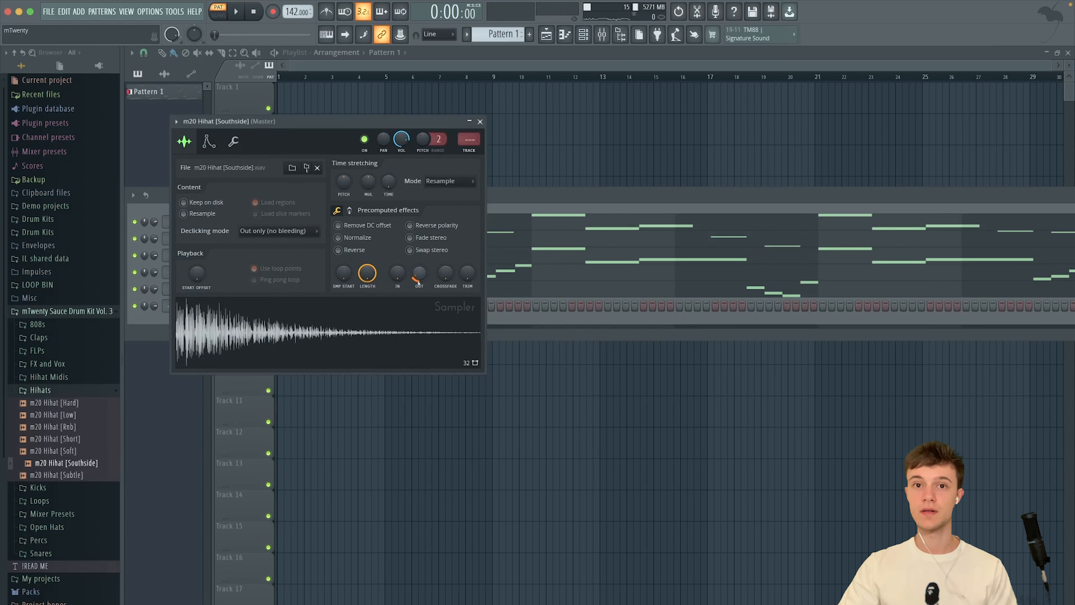
left_click(480, 121)
Step: In the hi-hat's piano roll, write a run of short C5 notes from bar 1 into bar 2, ending with an A#4 note
right_click(224, 304)
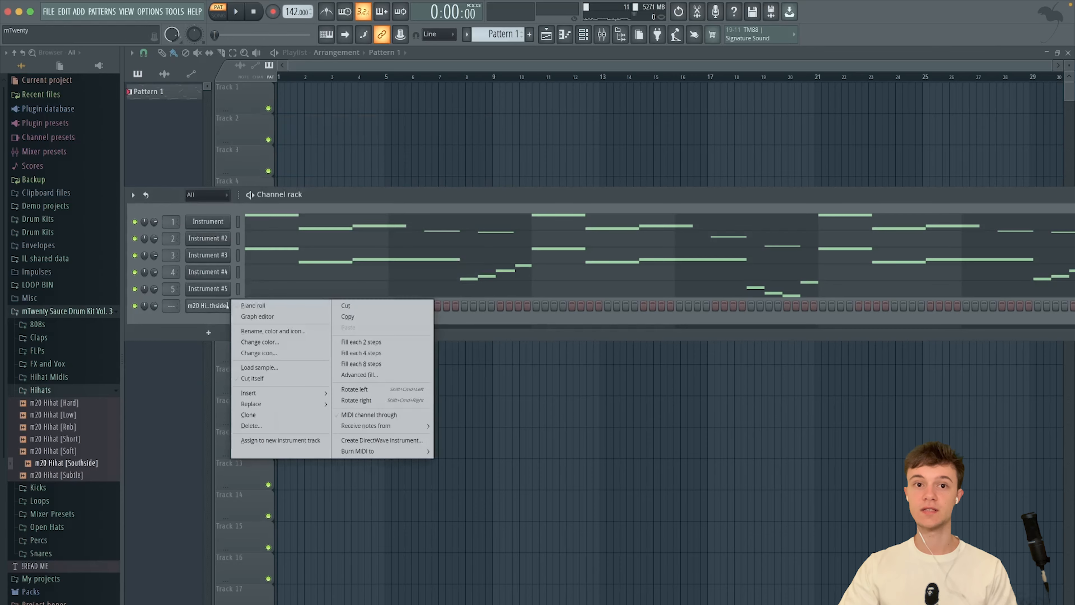
left_click(254, 306)
left_click(169, 279)
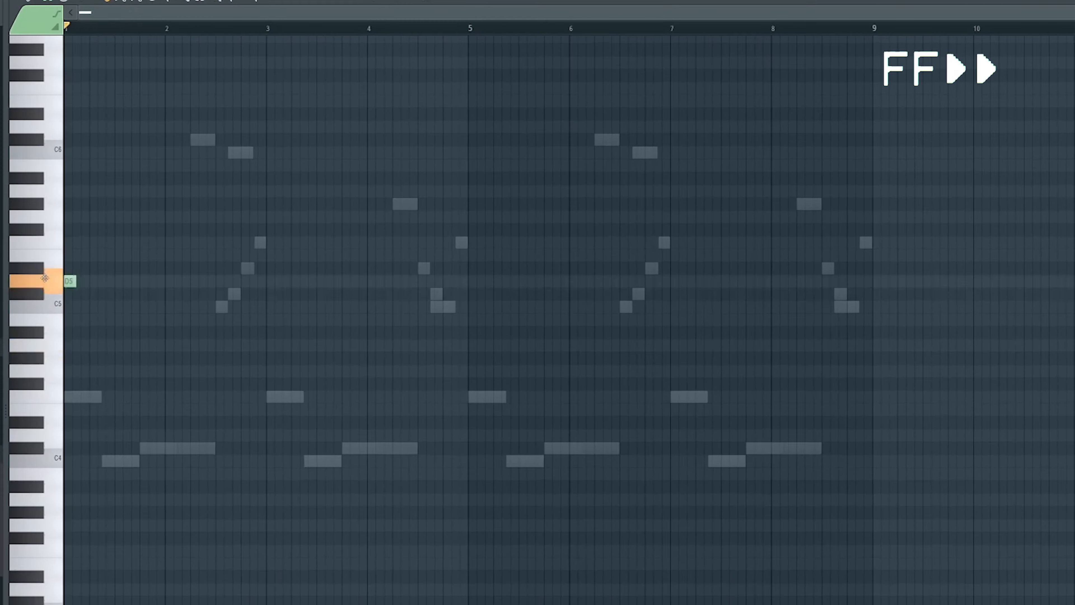
scroll(178, 279, "up", 3)
mouse_move(182, 279)
left_mouse_down()
mouse_move(551, 279)
mouse_move(429, 309)
left_mouse_up()
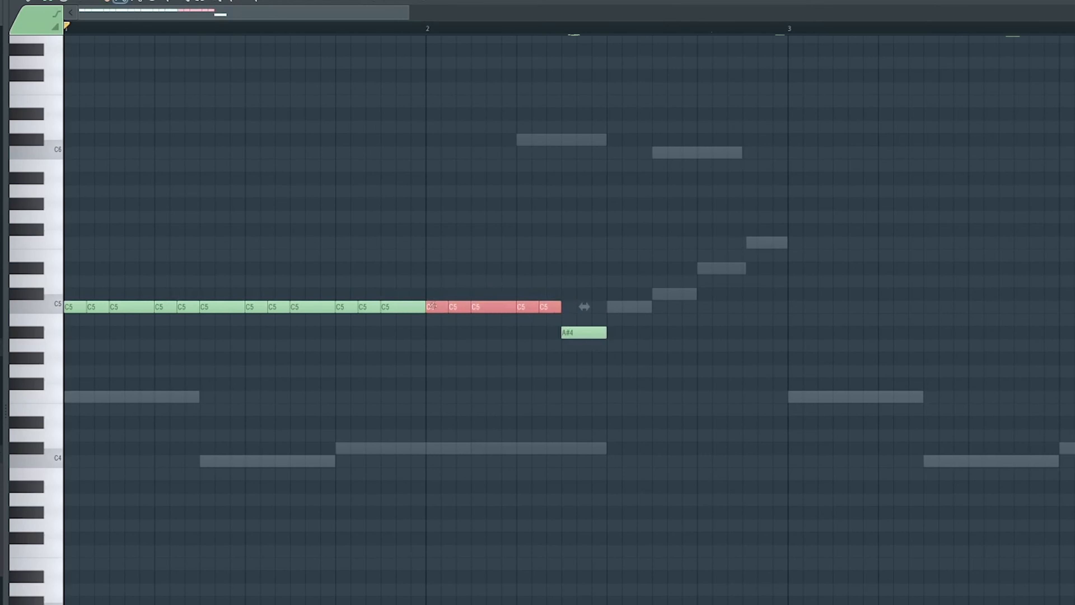
Step: Extend the C5 hi-hat notes through bar 4, with two short A#4 notes and one lower note in bar 4
key("ctrl+b")
left_click(730, 327, "ctrl")
key("ctrl+b")
scroll(677, 317, "down", 1)
scroll(685, 317, "down", 2)
left_click_drag(715, 321, 695, 303)
key("ctrl+u")
scroll(846, 327, "down", 2)
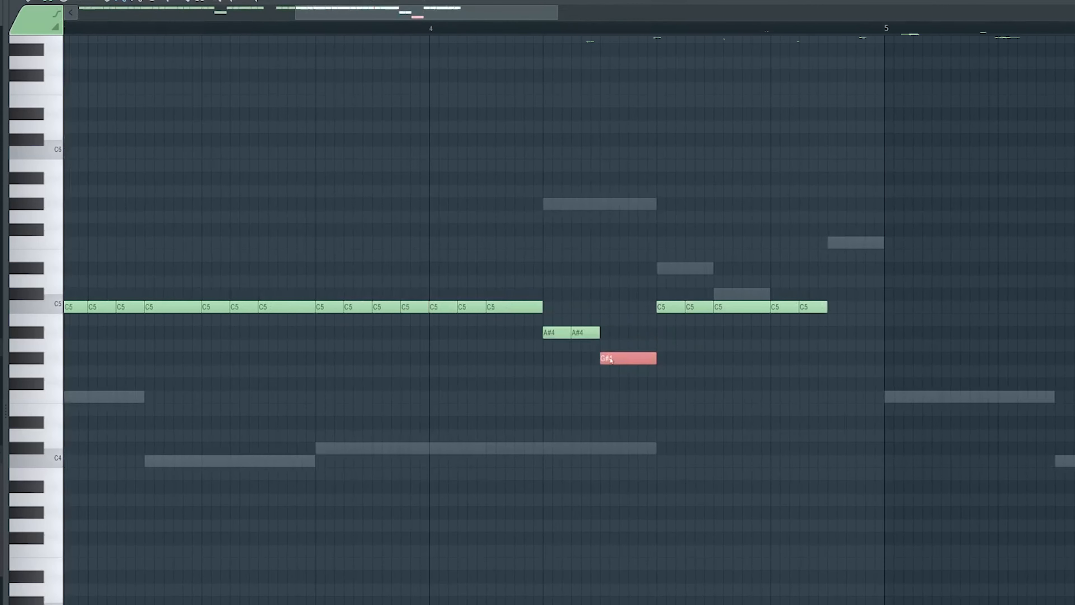
Step: Duplicate the whole four-bar hi-hat pattern into bars 5 to 8 and deselect the notes
key("ctrl+a")
key("ctrl+b")
key("ctrl+d")
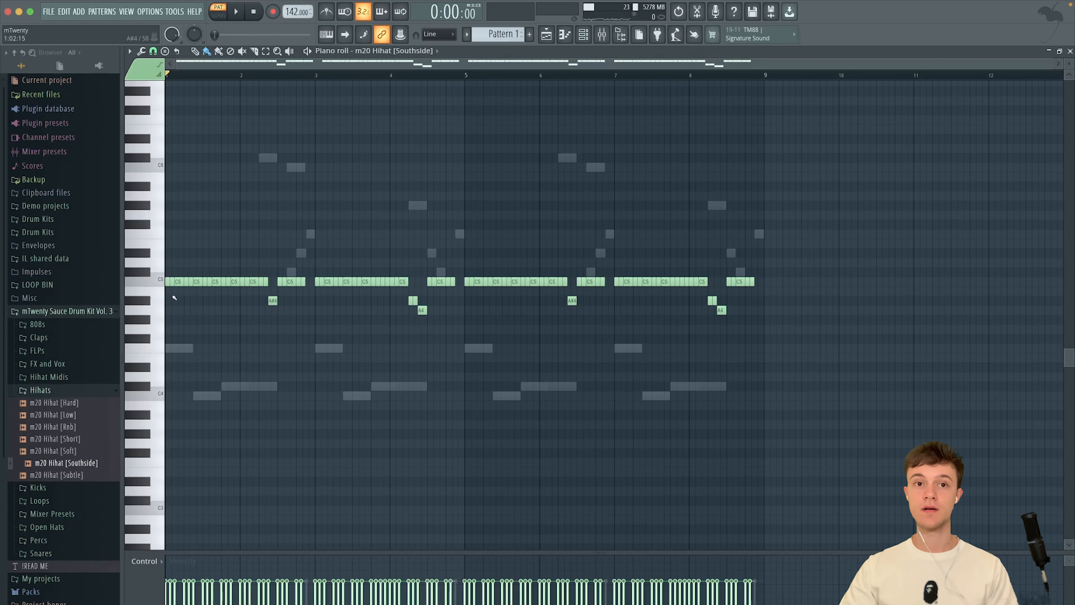
Step: Listen to the hi-hats with the melody and examine their note rhythm and pitch drops across the eight bars
key("space")
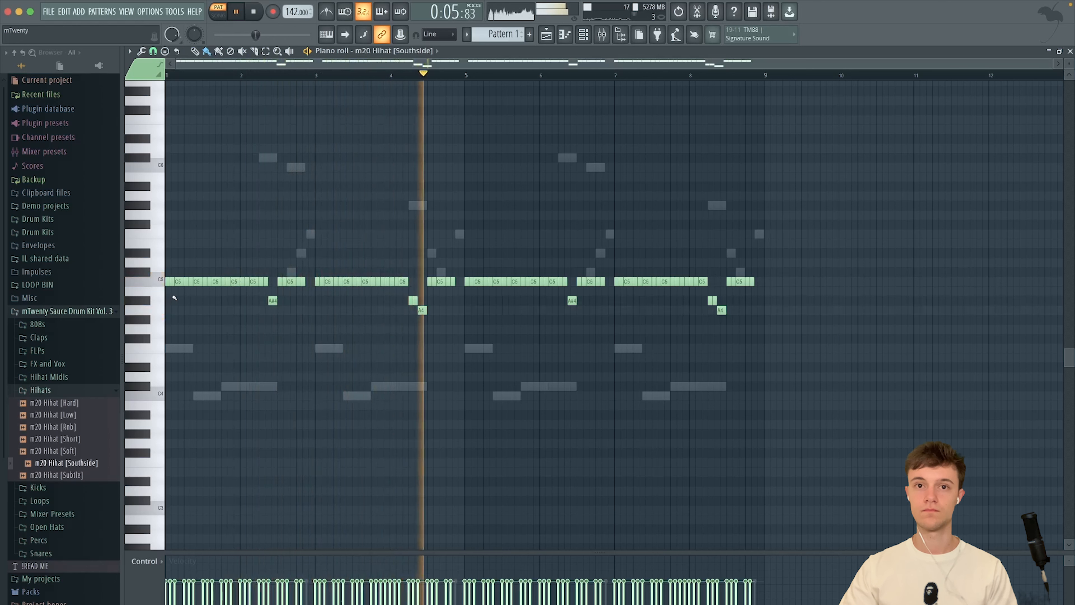
key("space")
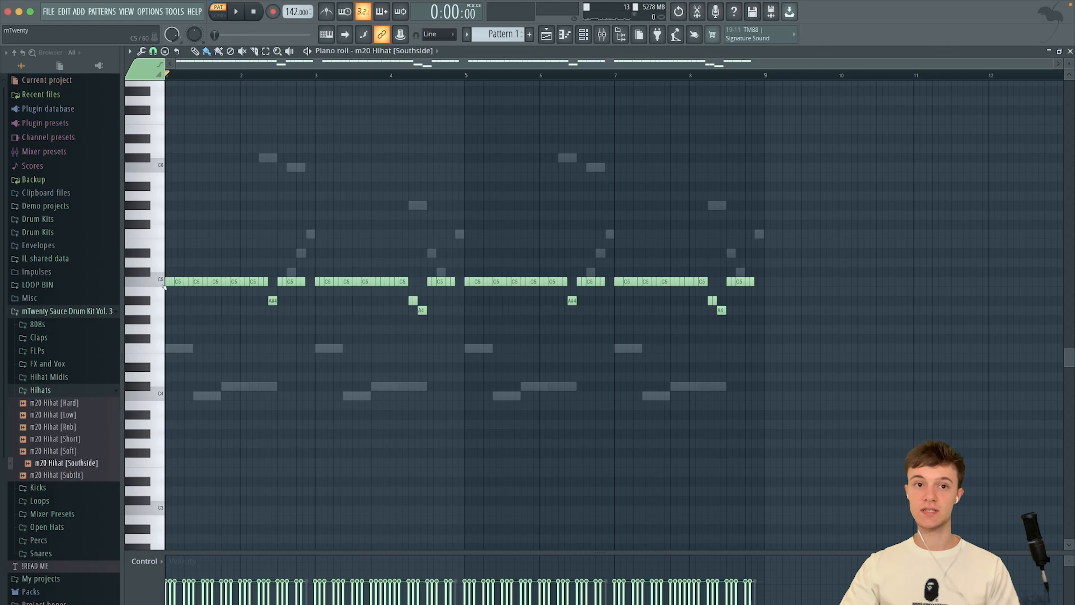
scroll(167, 291, "up", 3)
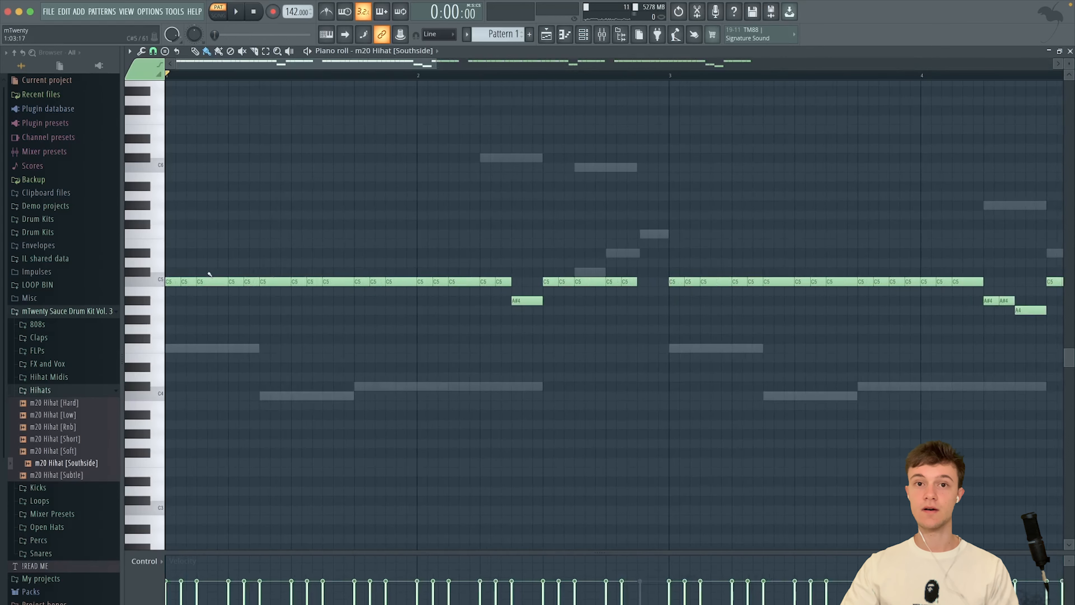
scroll(202, 278, "down", 1)
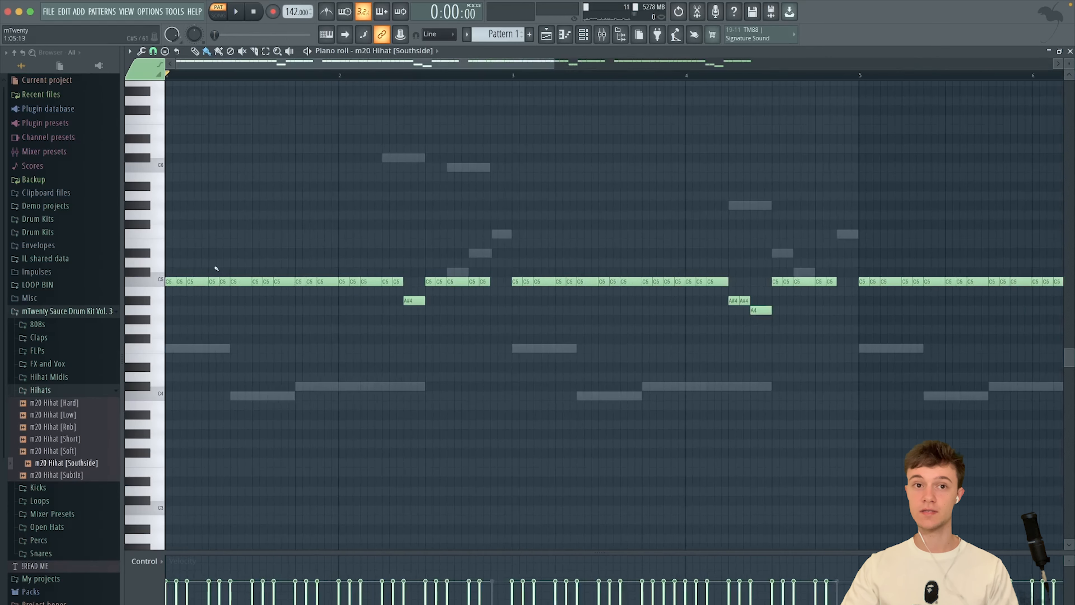
scroll(486, 293, "down", 4)
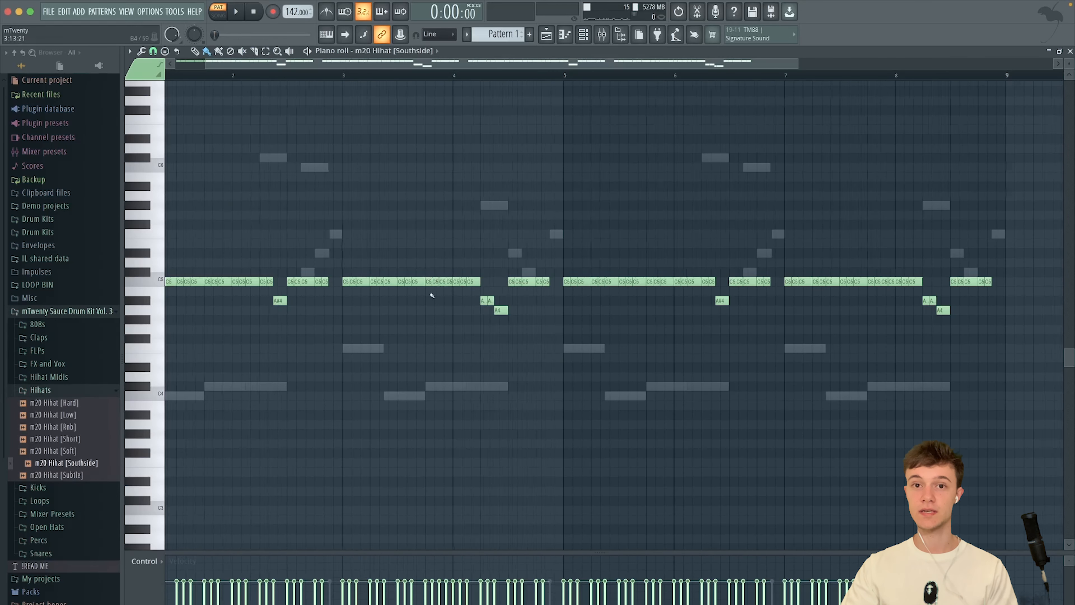
scroll(466, 297, "down", 3)
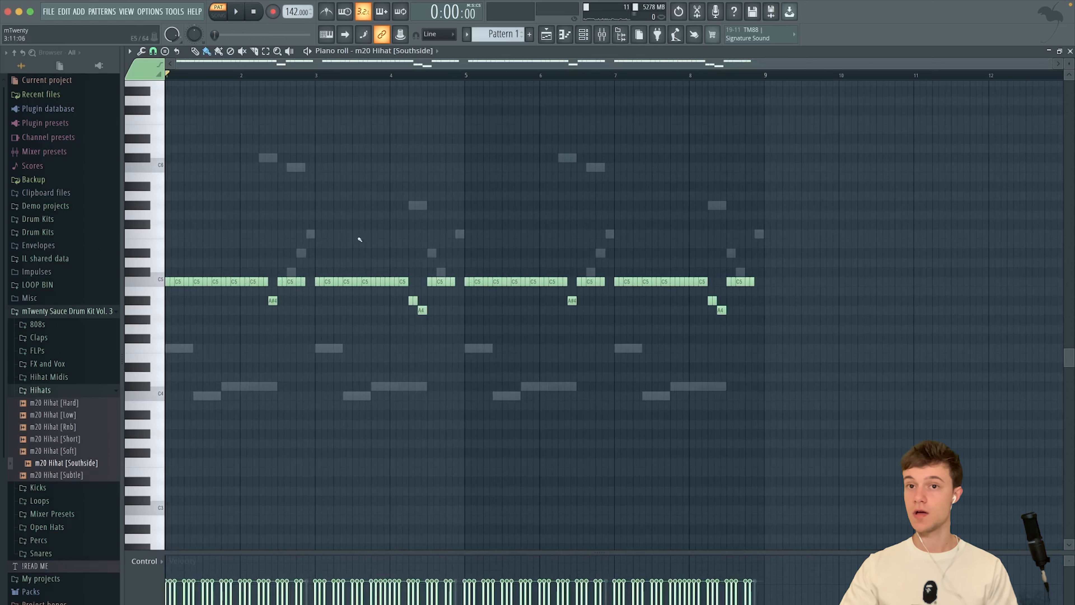
scroll(489, 303, "up", 8)
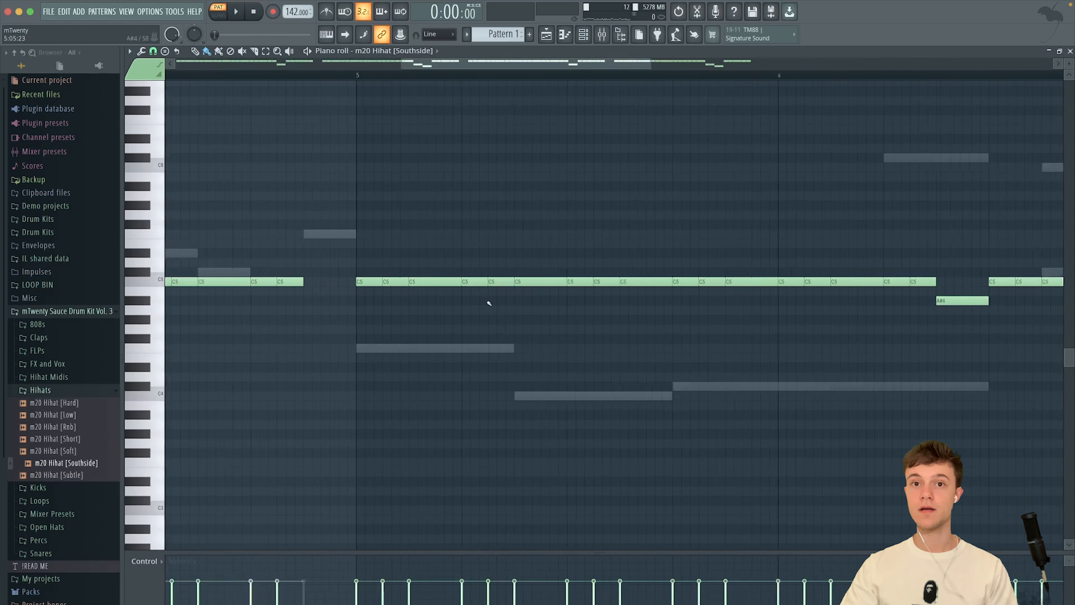
scroll(489, 304, "down", 8)
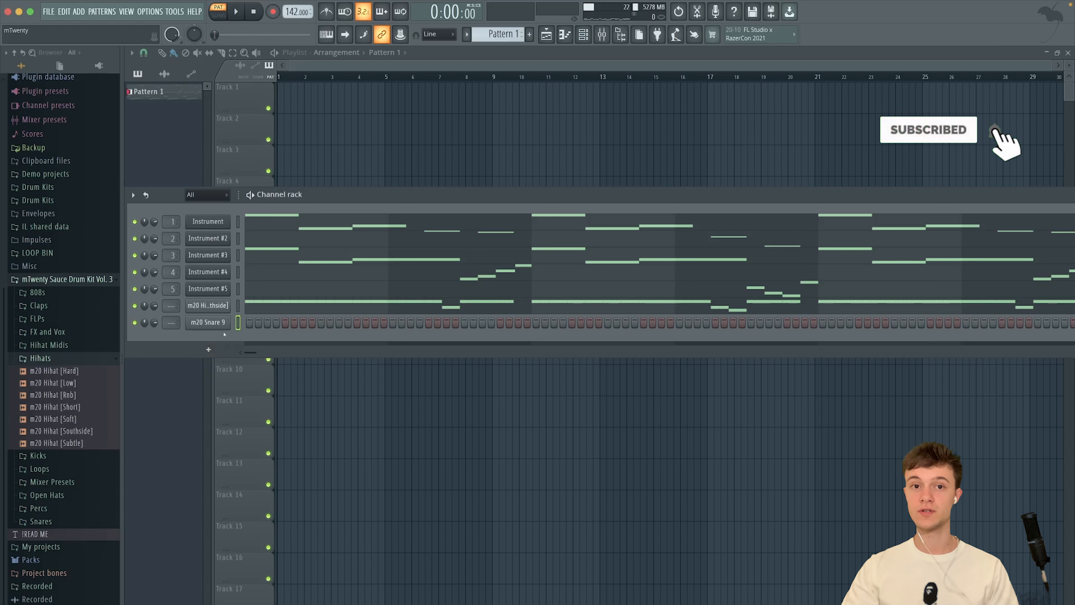
Step: Check the m20 Snare 9 sampler settings, and place snare hits on steps 9 and 25
left_click(224, 327)
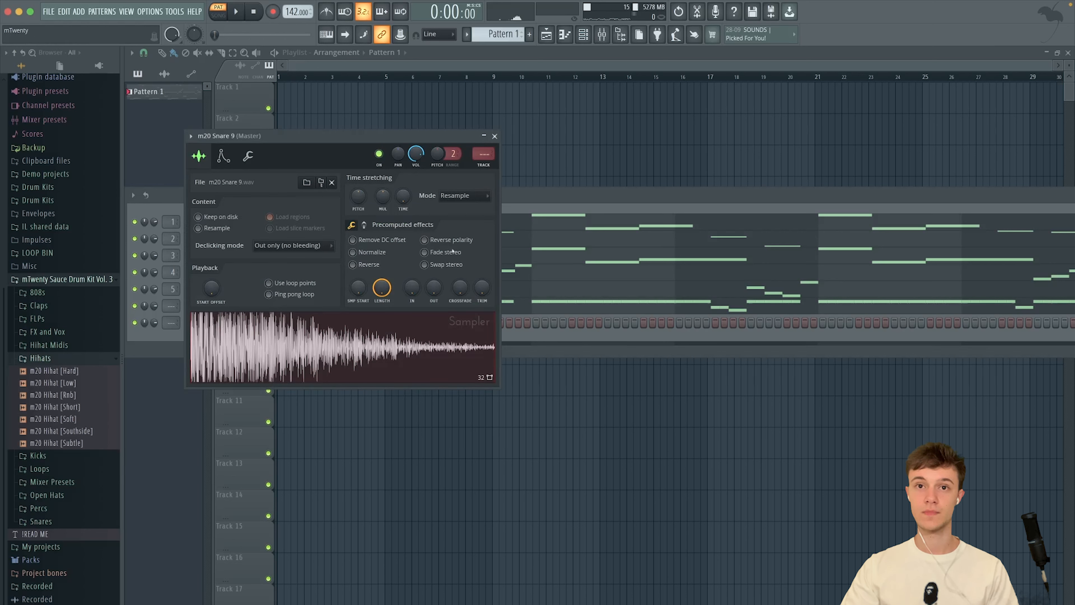
left_click(494, 137)
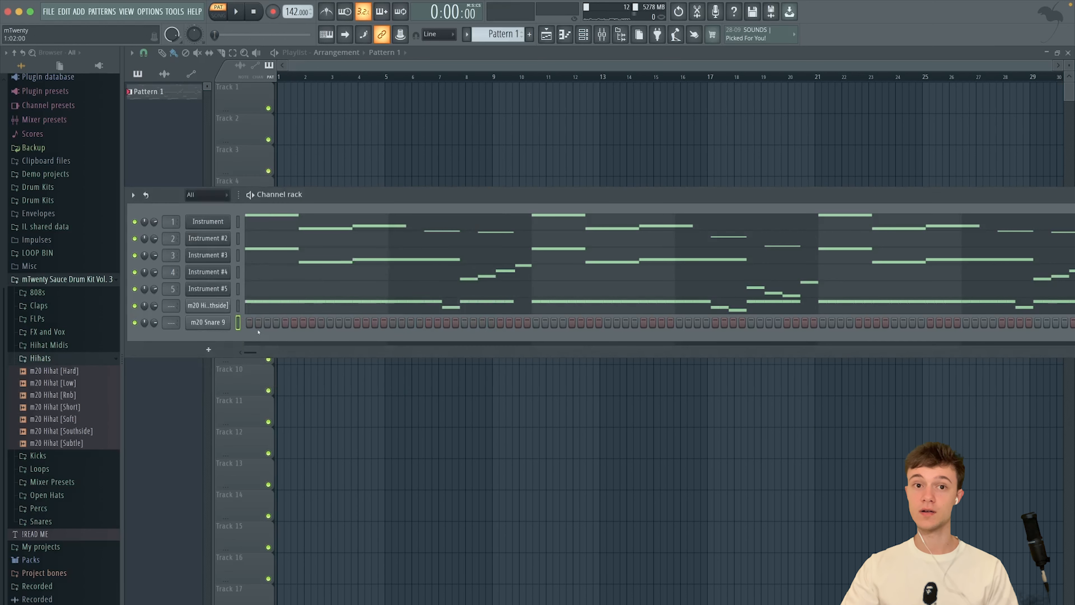
left_click(320, 323)
left_click(464, 323)
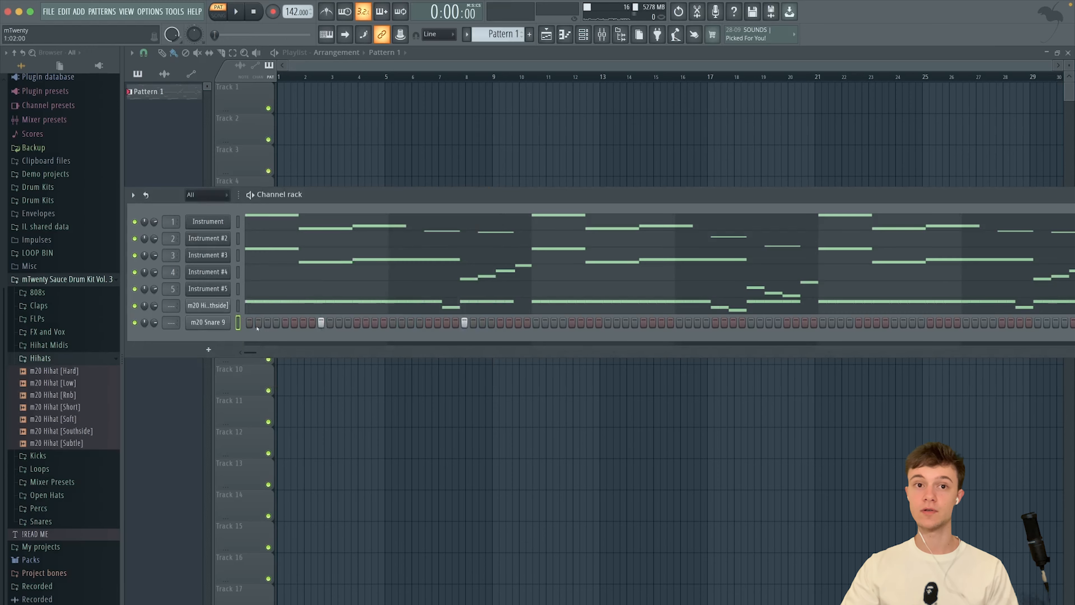
Step: In the snare's piano roll, select both hits and duplicate them until the snare fills all eight bars
right_click(220, 323)
left_click(257, 323)
left_click_drag(342, 335, 189, 268)
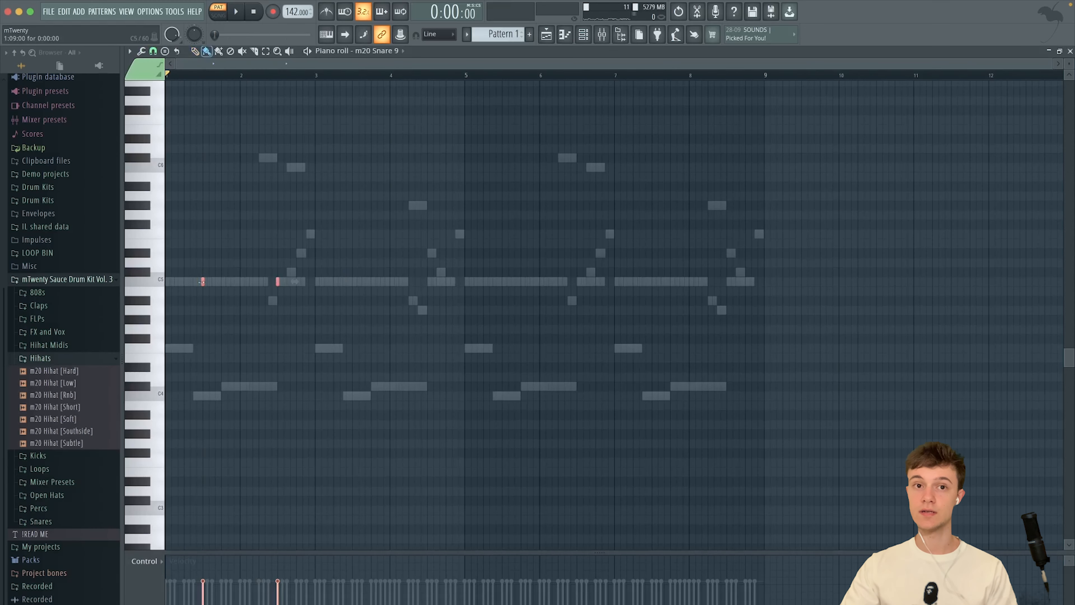
key("ctrl+b")
key("ctrl+b")
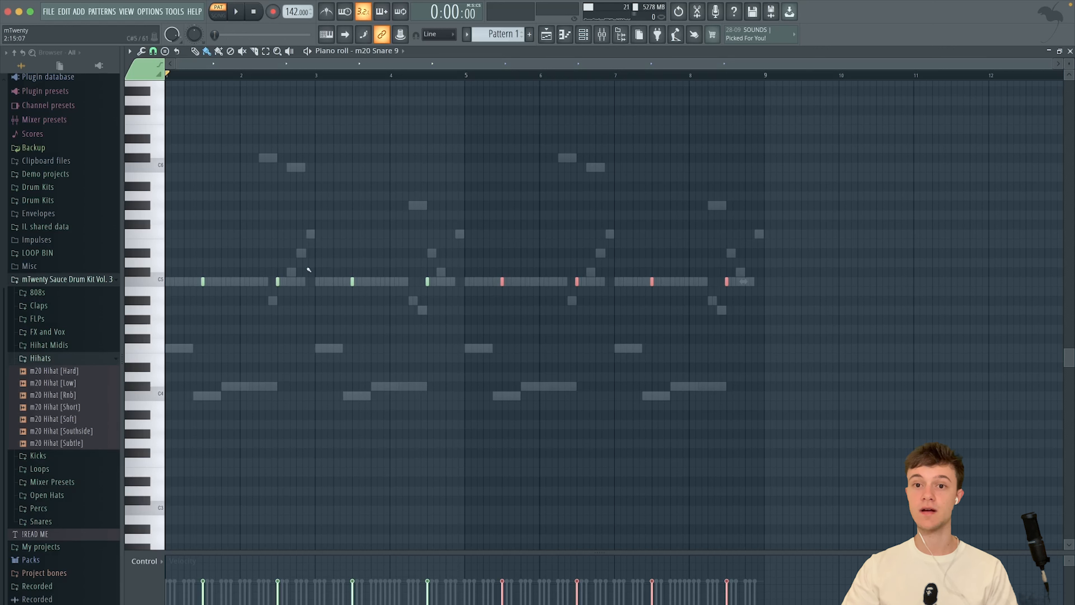
Step: Listen to the pattern with the snare, return to the channel rack and set the m20 Snare 9 volume to 76%
key("space")
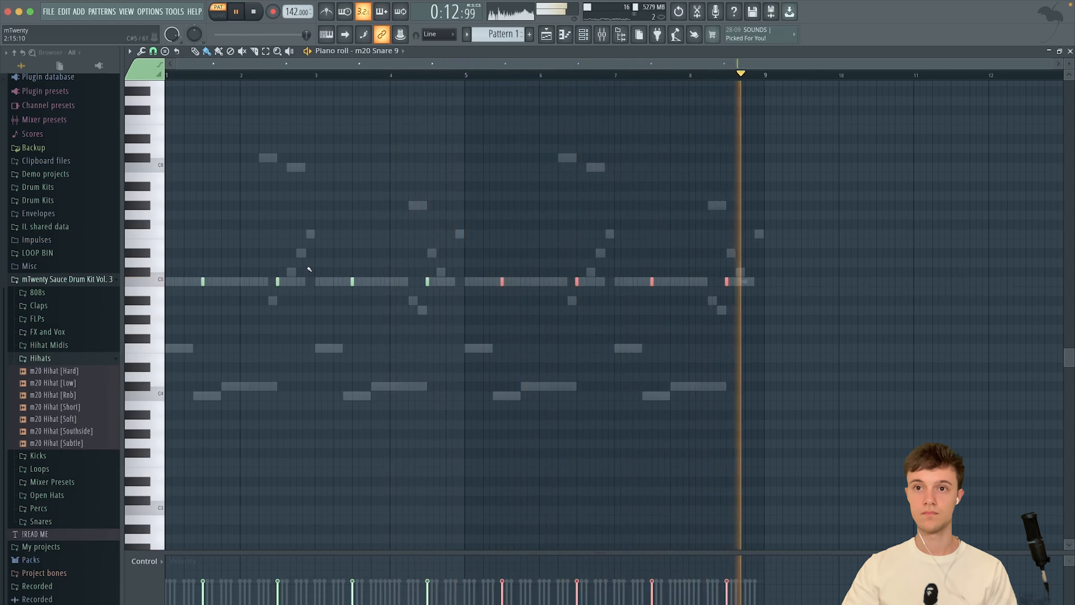
key("space")
key("Escape")
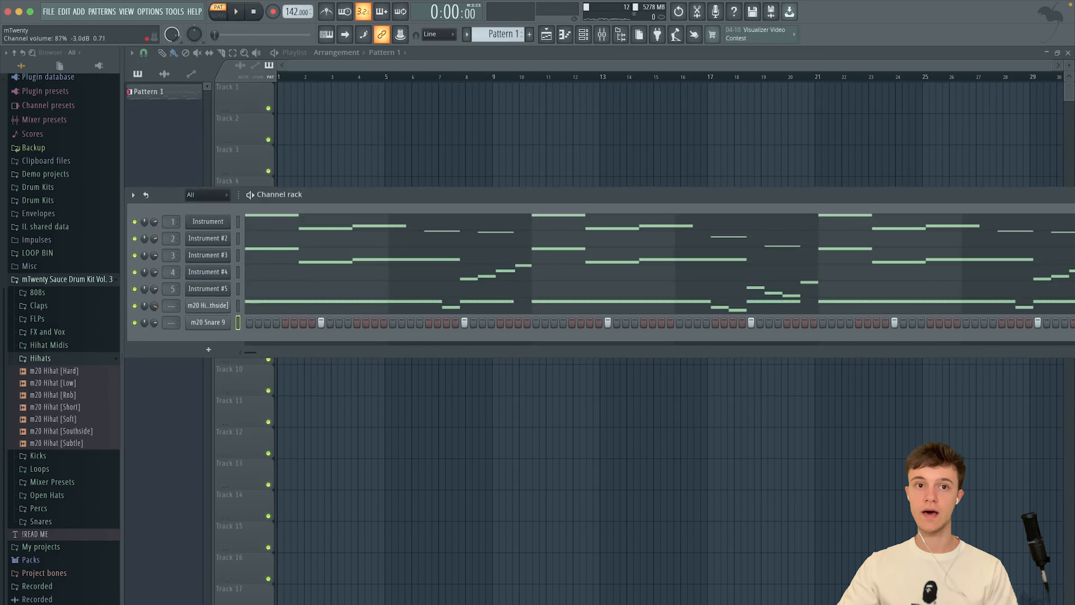
left_click_drag(154, 323, 154, 313)
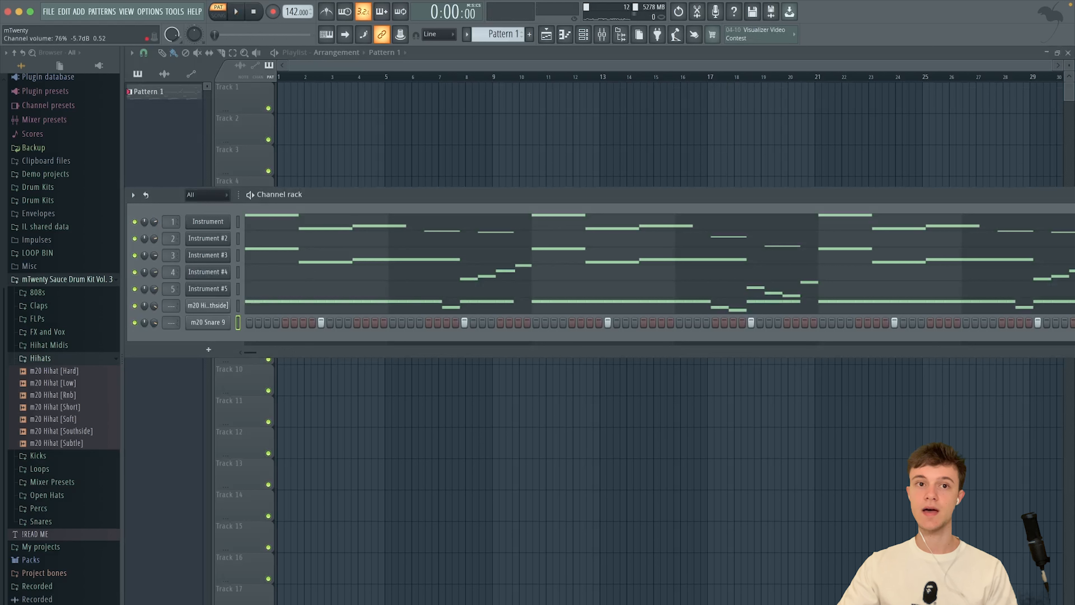
Step: Audition the drum kit's open hats and add m20 Open Hat [Simple] as a new channel above the snare
left_click(97, 361)
left_click(66, 446)
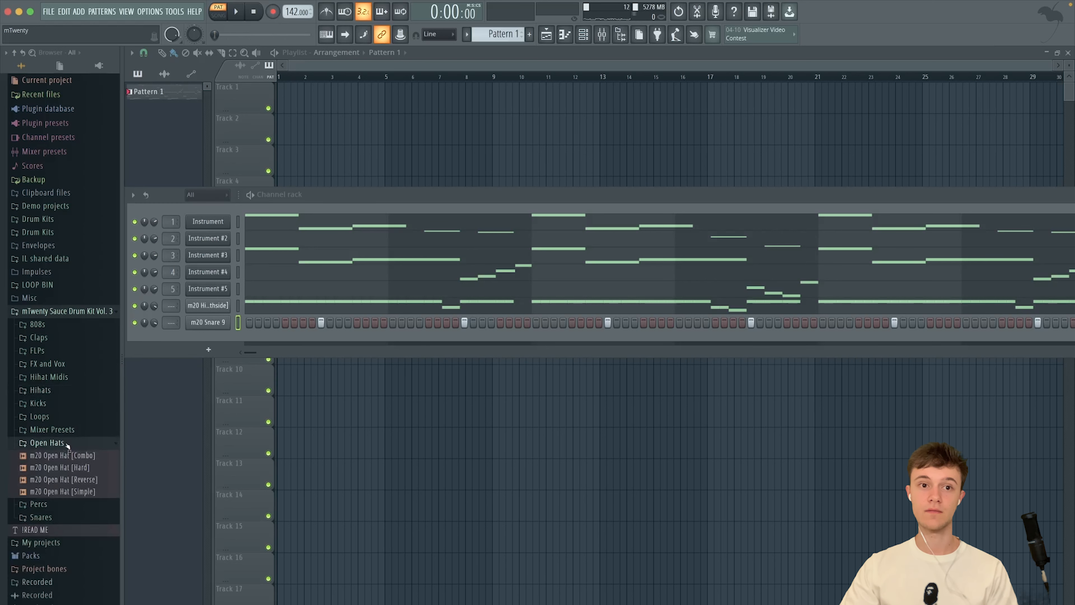
left_click(72, 456)
left_click(72, 467)
left_click(72, 476)
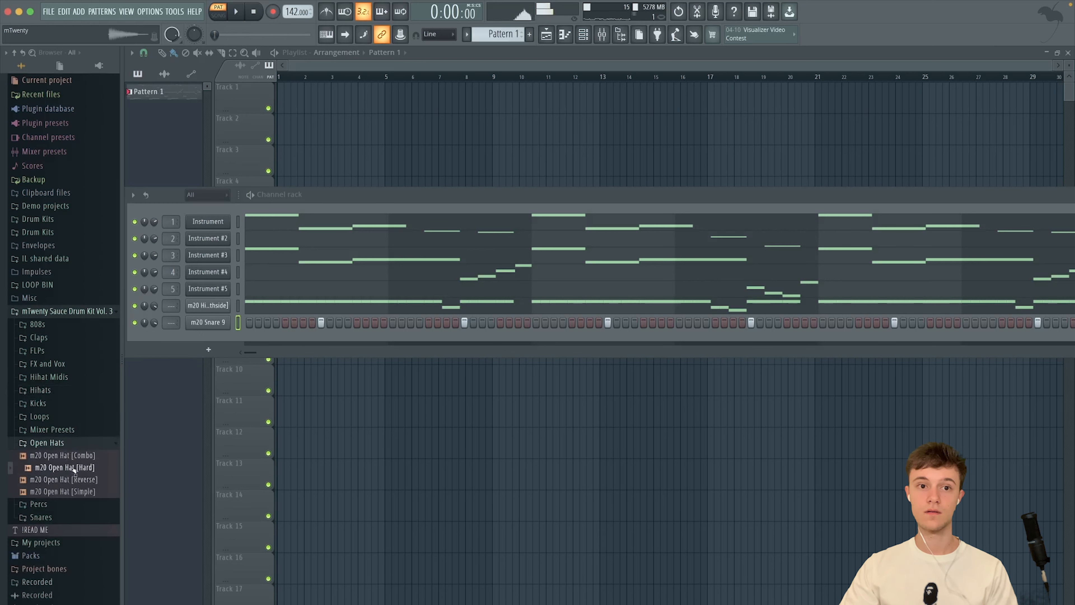
left_click(77, 491)
left_click_drag(78, 491, 219, 320)
Step: Place open hat hits at the start of bars 1 and 3, and duplicate them to bars 5 and 7
left_click(249, 322)
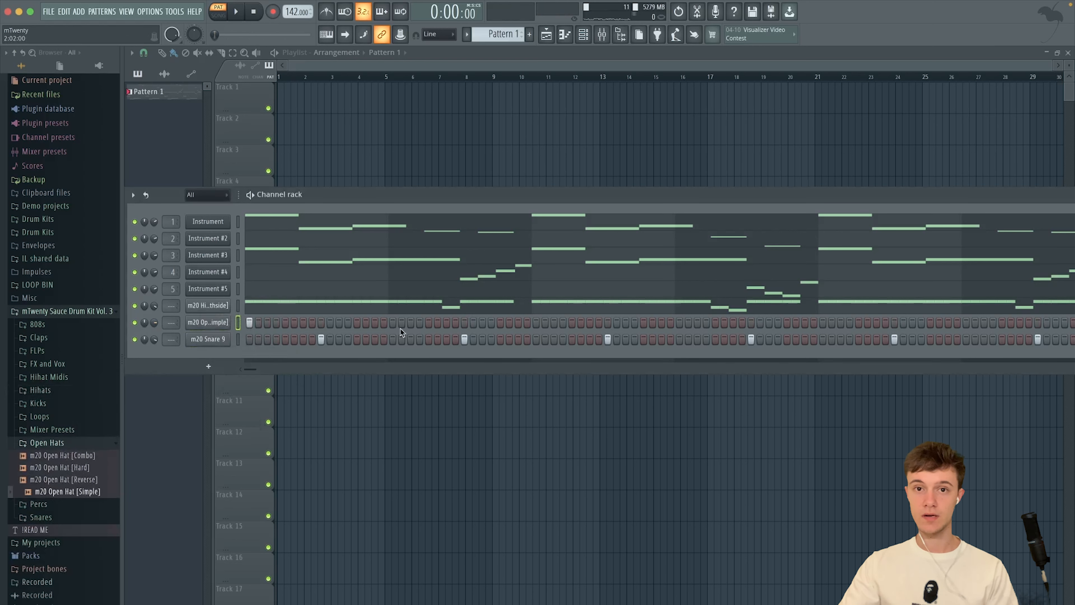
right_click(227, 326)
left_click(254, 324)
left_click_drag(404, 338, 165, 248)
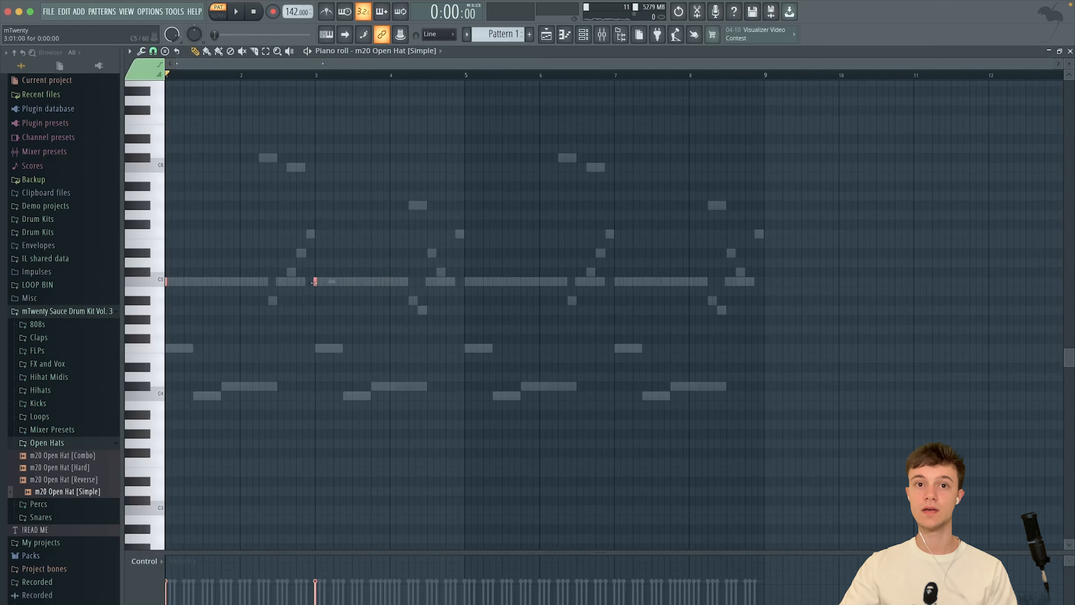
key("ctrl+b")
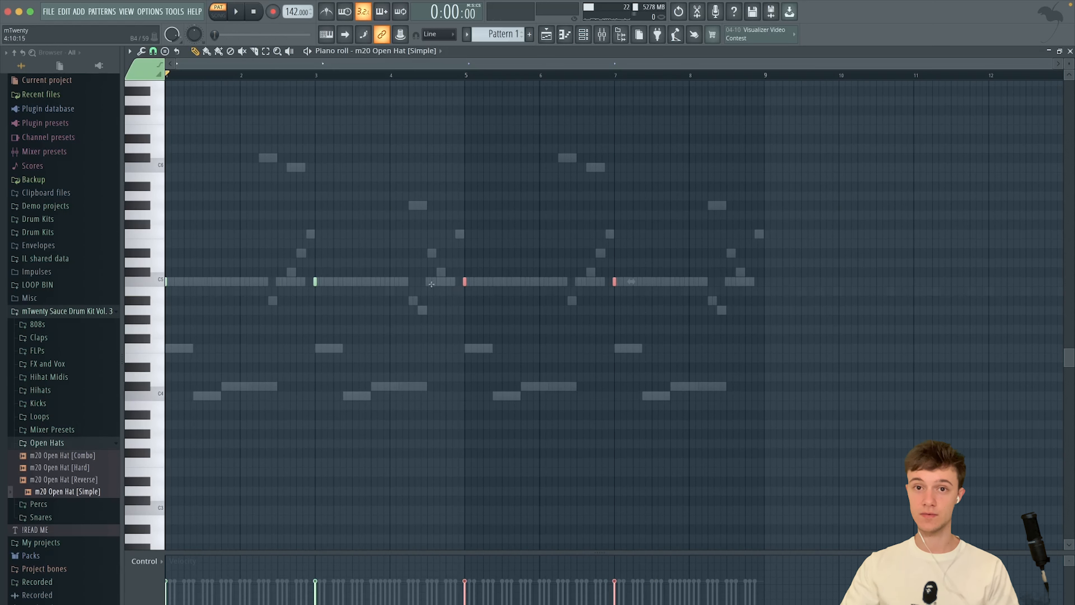
left_click(435, 291)
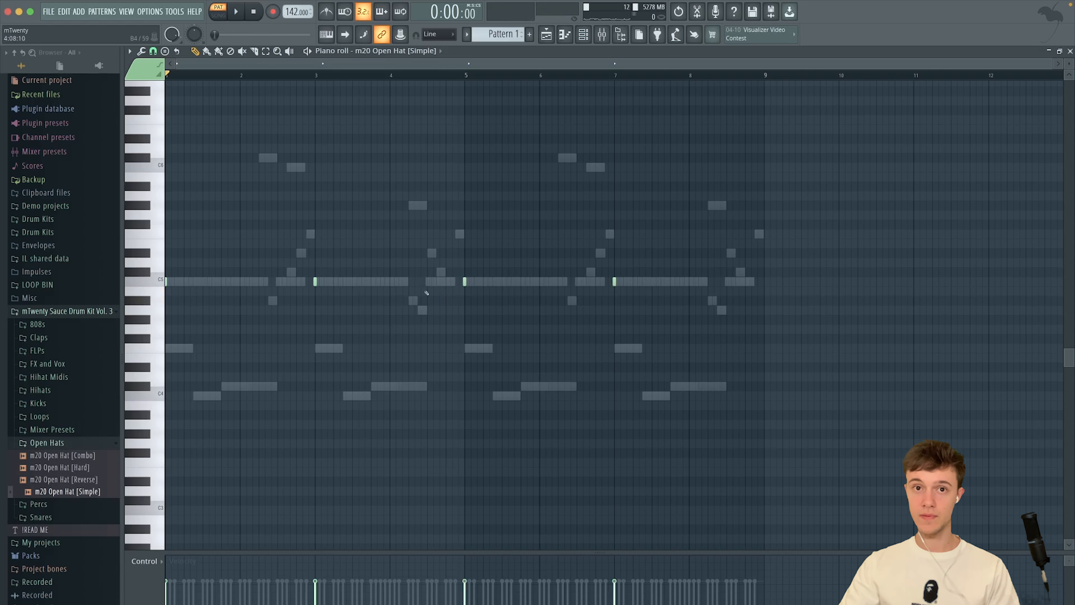
Step: Return to the channel rack, play the pattern and rebalance the channel volumes, setting m20 Open Hat [Simple] to 75%
key("F7")
key("space")
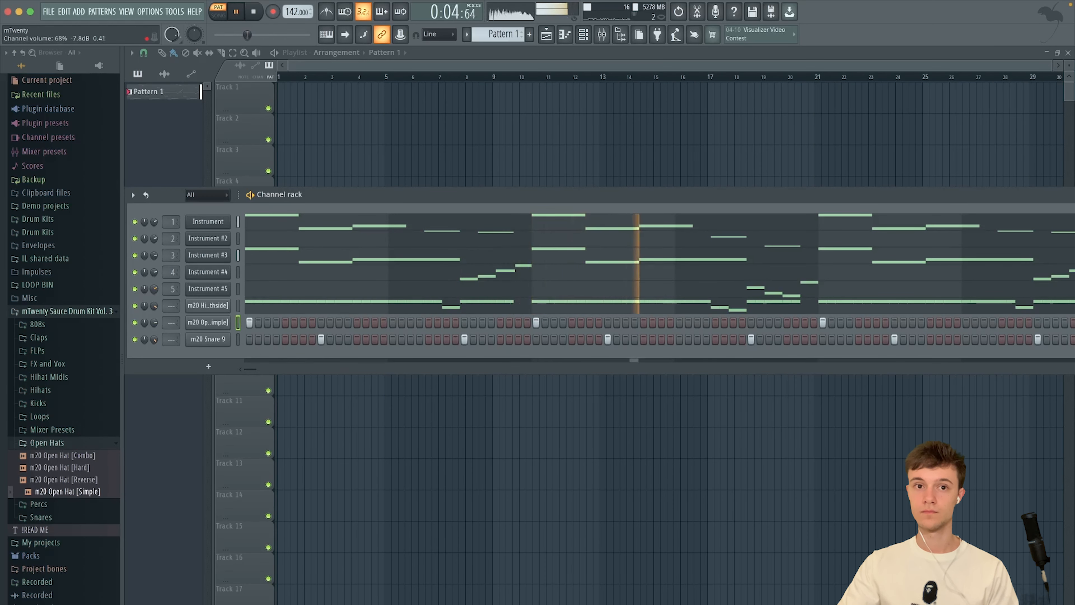
left_click_drag(155, 273, 155, 284)
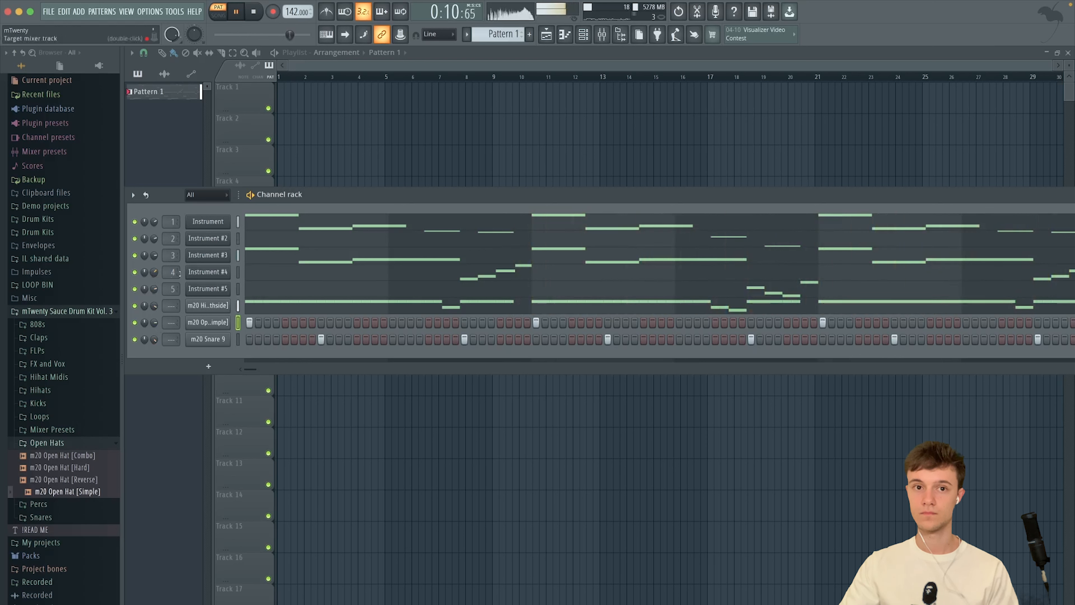
left_click_drag(155, 323, 155, 324)
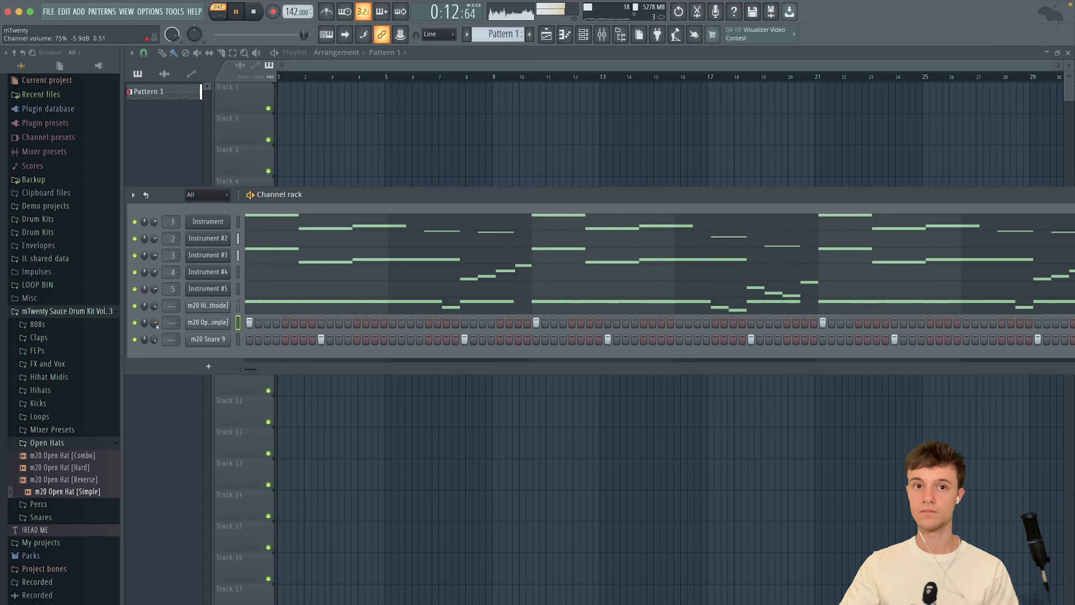
key("space")
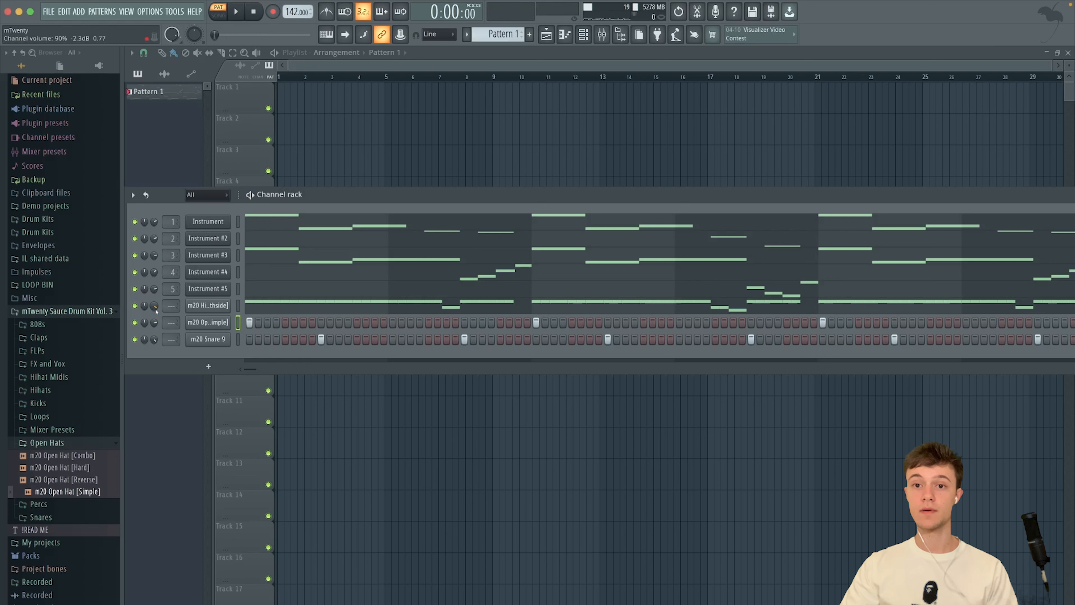
Step: Audition the drum kit's 808s and add m20 808 [Punchy Zay] as a new channel below the snare
left_click(37, 324)
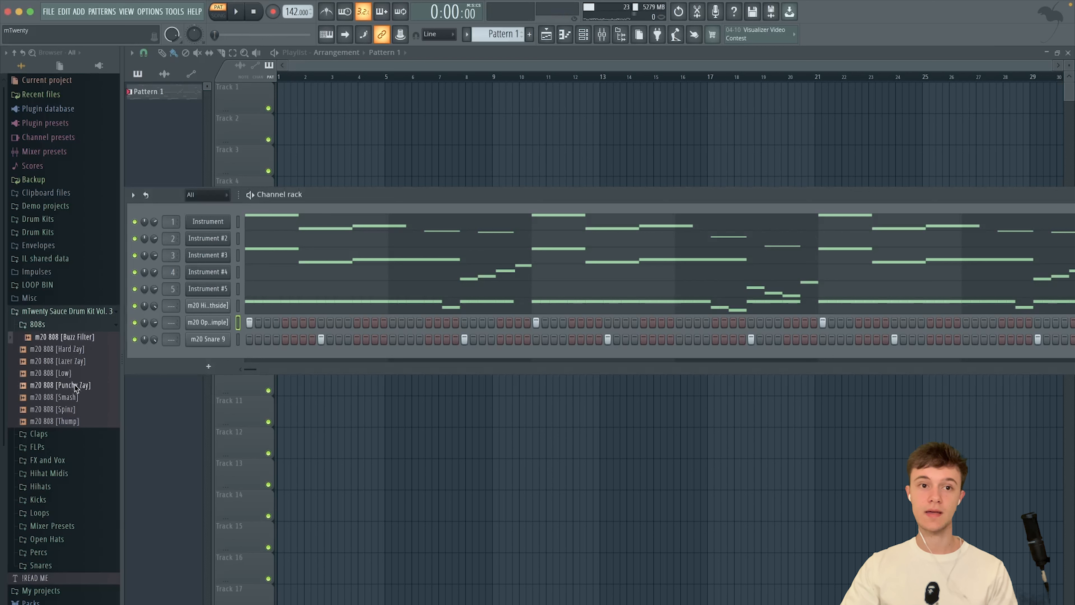
left_click(82, 396)
left_click(78, 385)
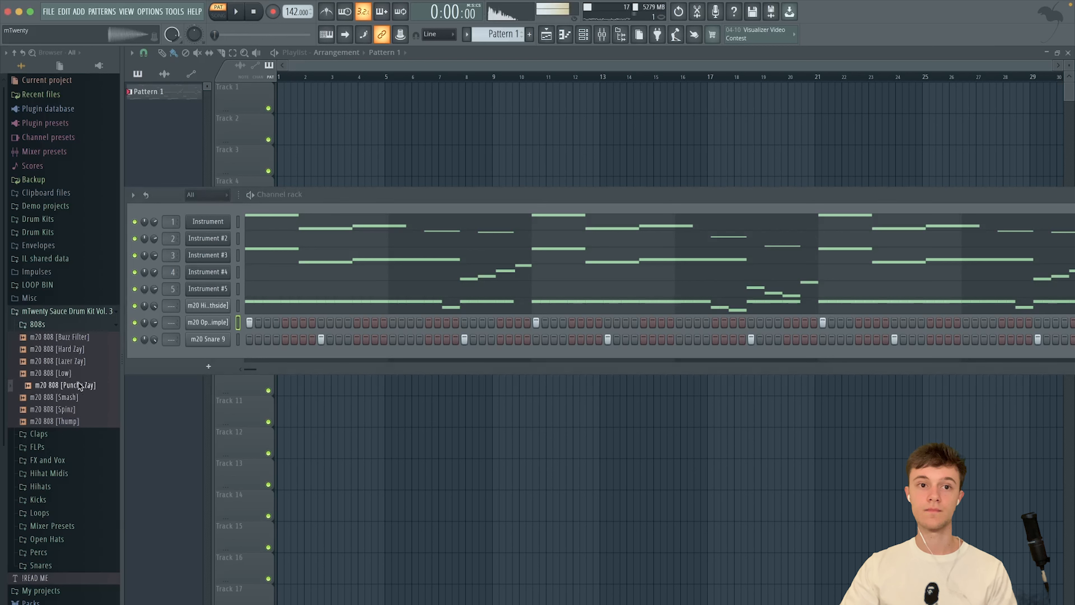
left_click(75, 373)
left_click(75, 362)
left_click(78, 376)
left_click(78, 385)
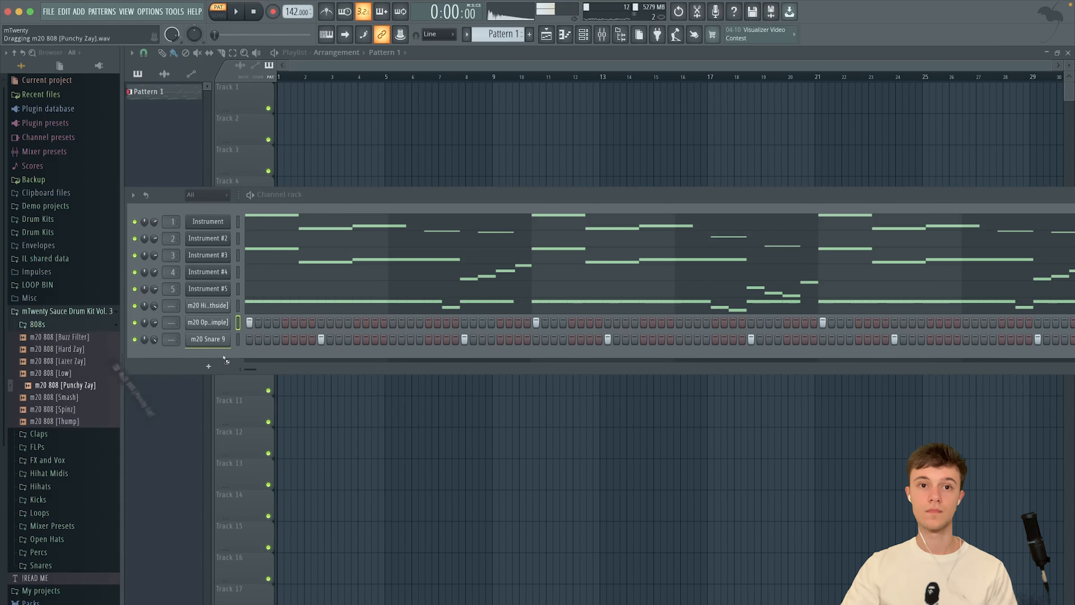
left_click_drag(78, 385, 217, 355)
Step: In the 808's piano roll, place an F5 note at the start of bar 1 and shorten it to six steps
right_click(213, 359)
left_click(235, 356)
left_click(175, 282)
left_click_drag(174, 281, 174, 234)
scroll(173, 244, "up", 5)
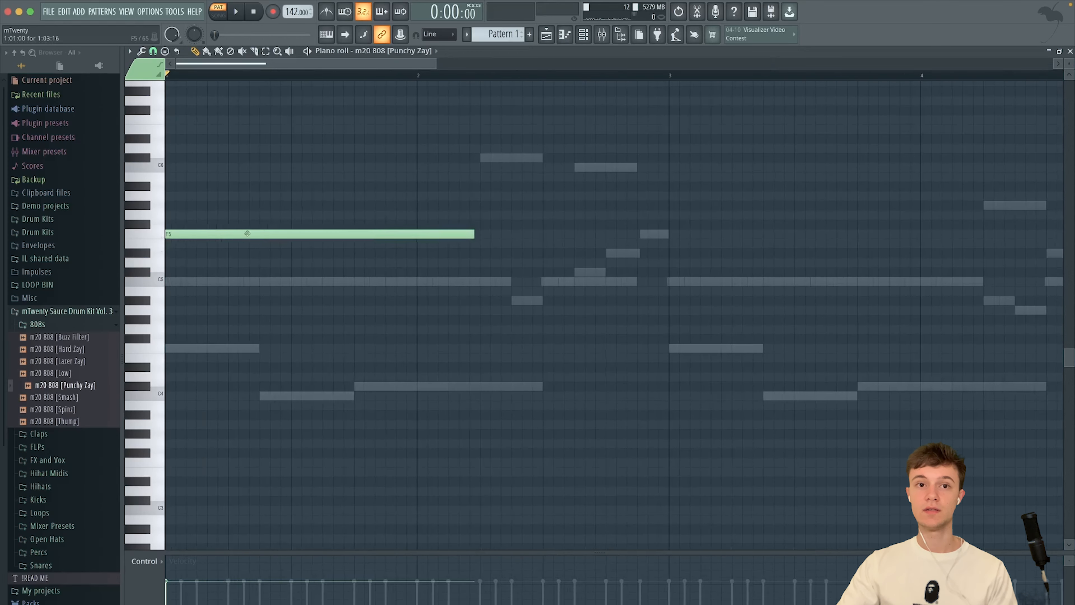
left_click_drag(262, 228, 263, 240)
right_click(360, 234)
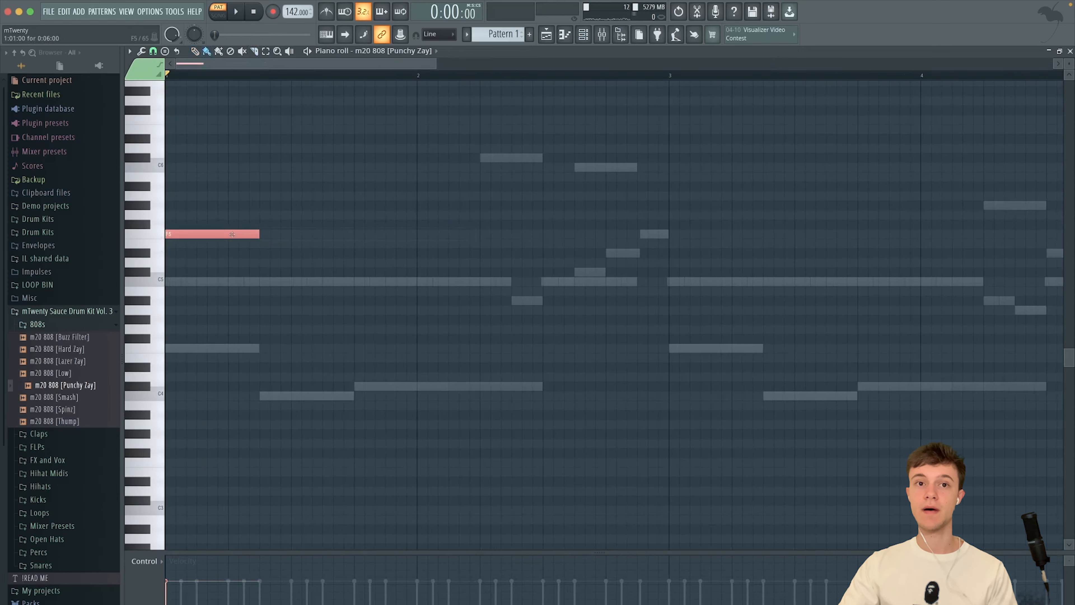
Step: Continue the 808 line after the F5 with a C5 note and a C#5 note, each six steps long
key("b")
mouse_move(360, 263)
left_mouse_down()
mouse_move(321, 274)
mouse_move(322, 285)
left_mouse_up()
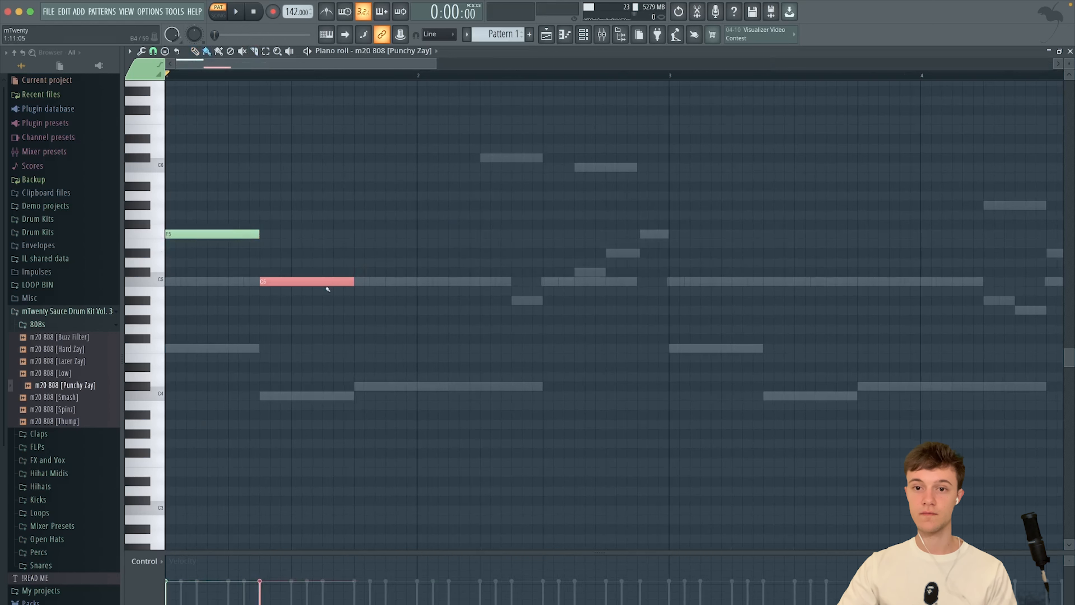
left_click_drag(468, 272, 404, 272)
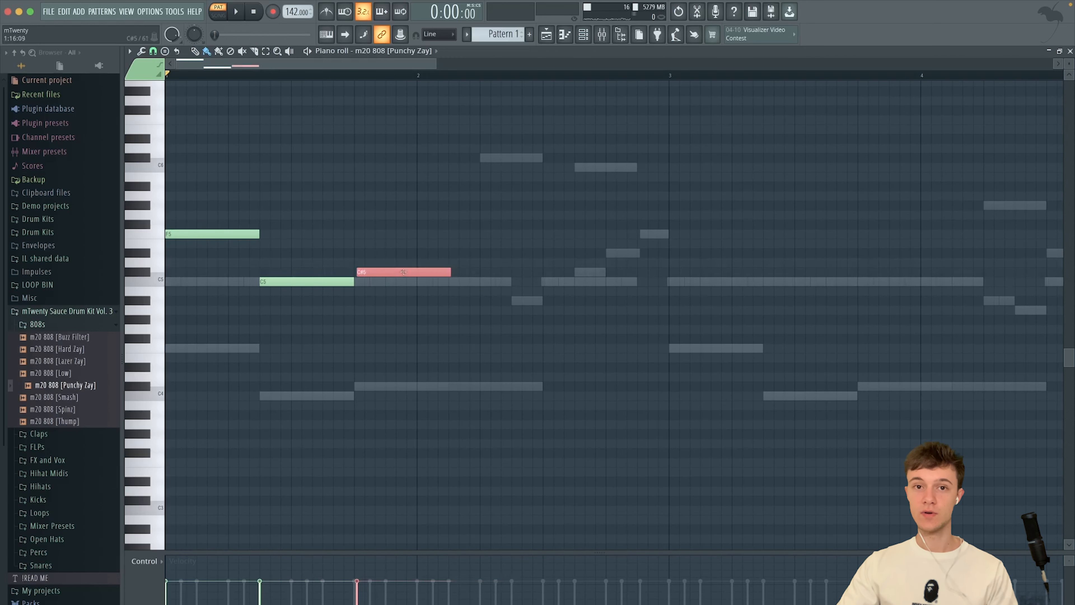
Step: Select the three 808 notes and duplicate them to the start of bar 3
scroll(394, 280, "down", 5)
left_click_drag(309, 344, 190, 235)
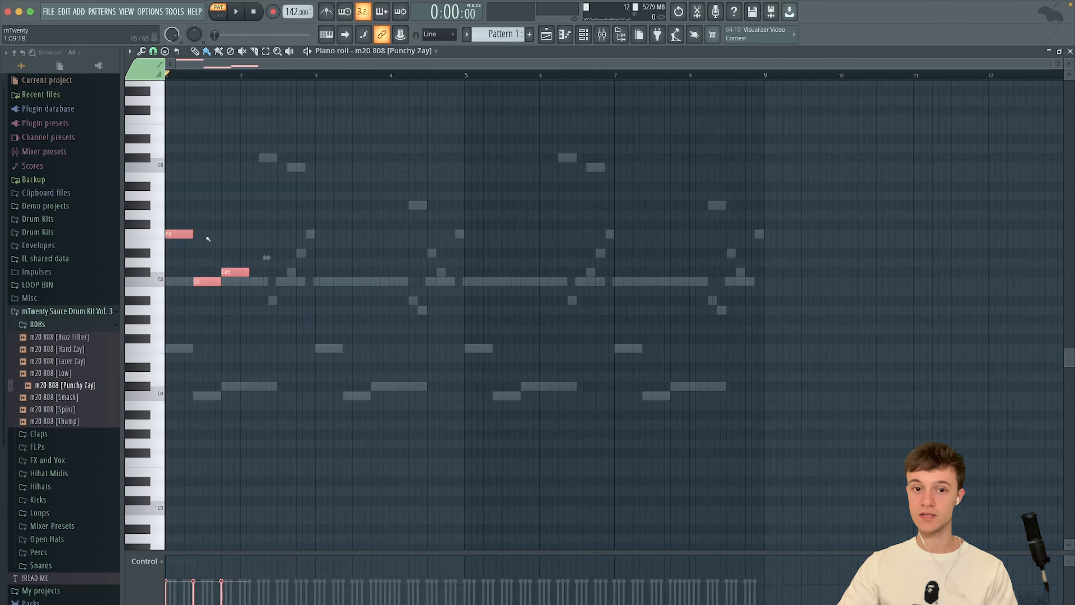
key("super+a")
scroll(208, 239, "up", 5)
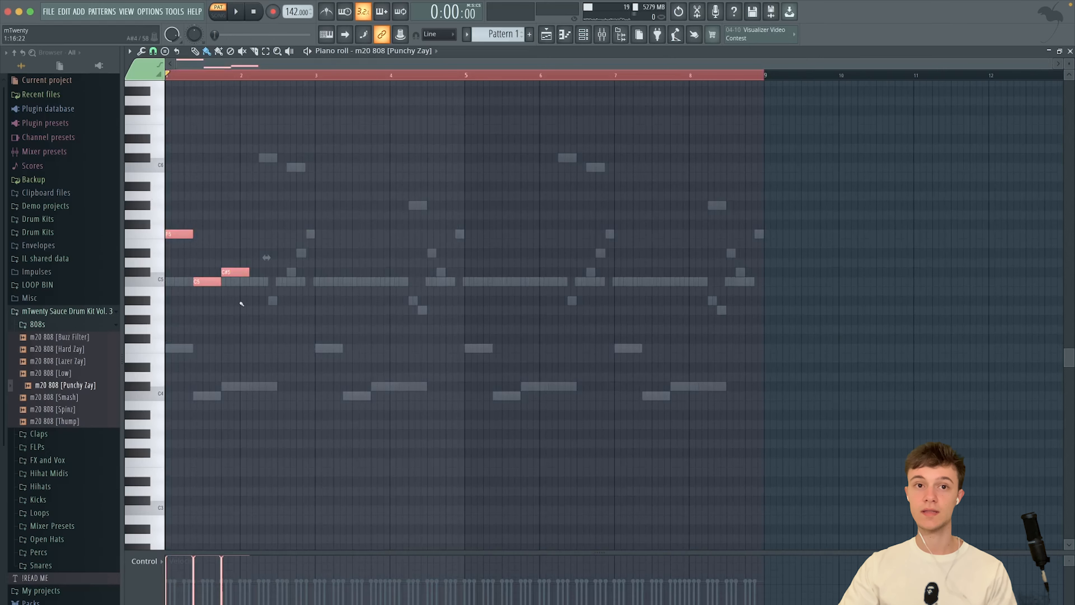
scroll(241, 303, "up", 3)
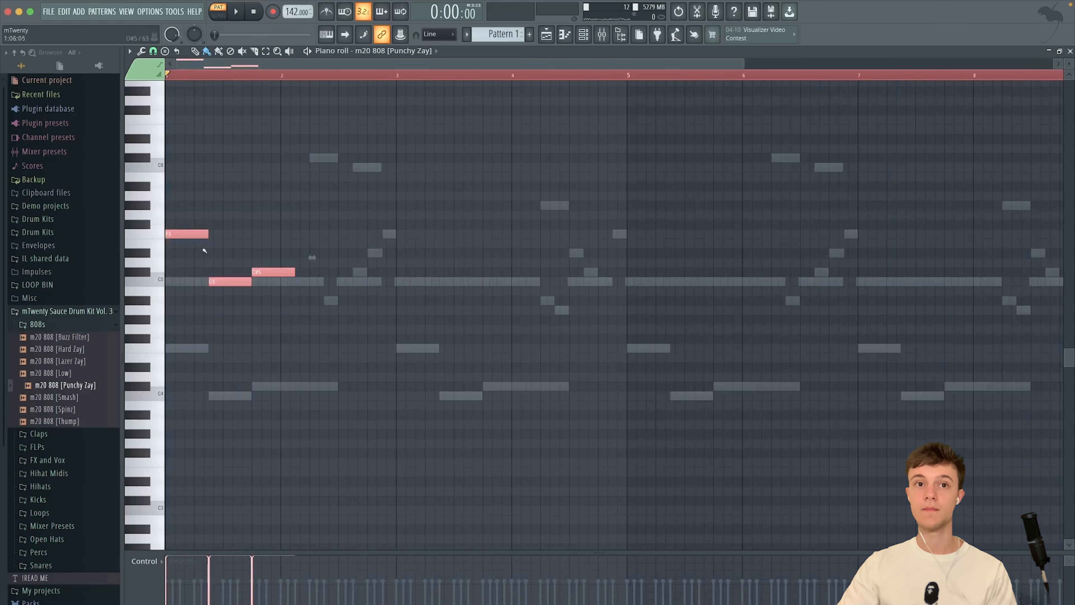
left_click_drag(178, 233, 410, 233, "shift")
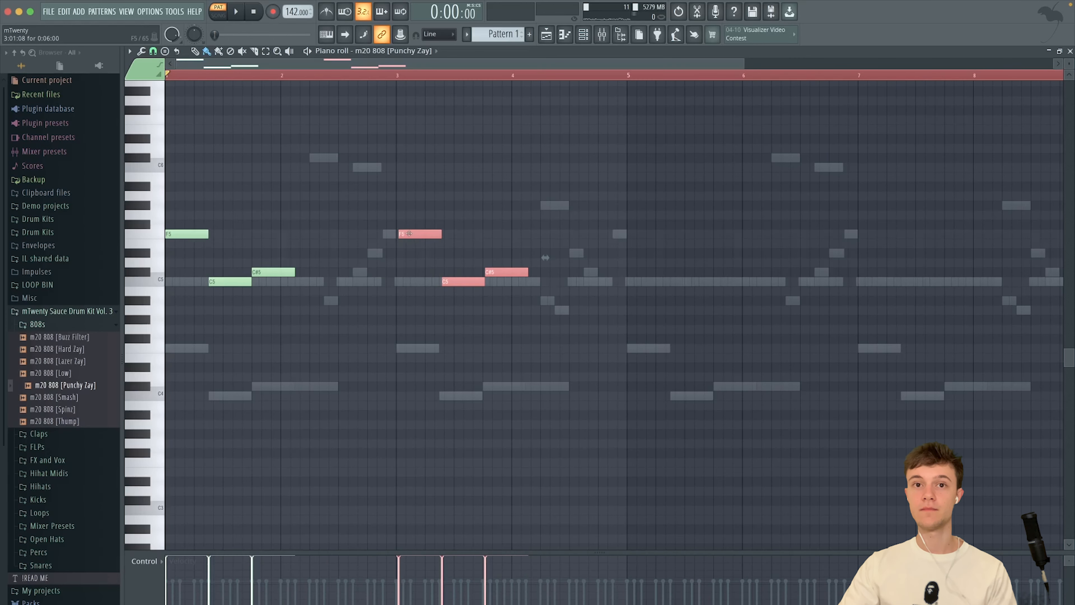
Step: Add two consecutive F5 notes in bar 4 and duplicate the four-bar 808 line across bars 5 to 8
scroll(409, 233, "down", 3)
left_click(364, 242)
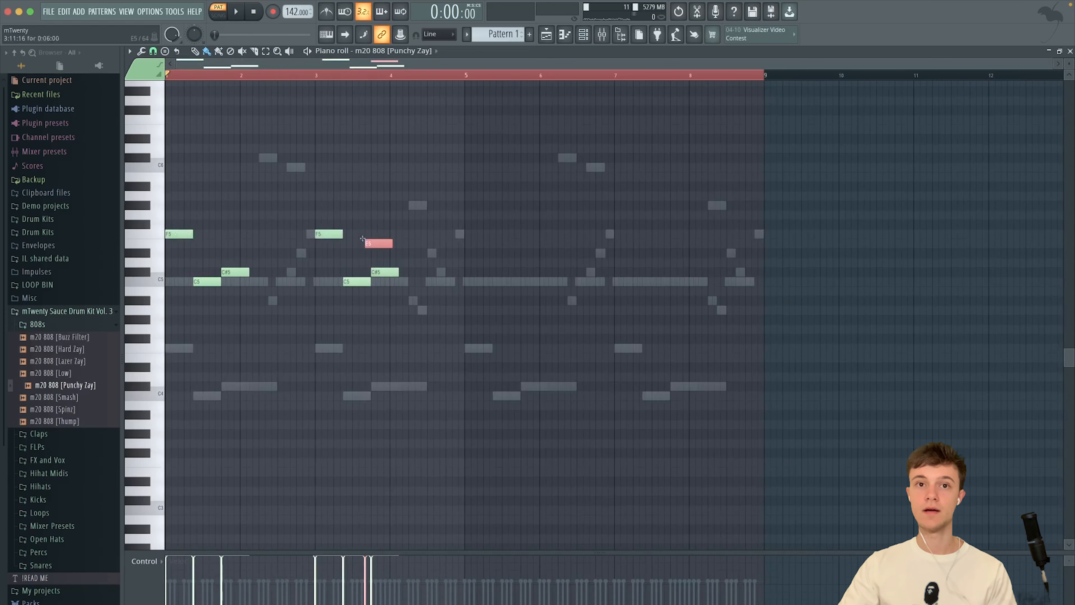
scroll(383, 249, "up", 3)
left_click_drag(383, 249, 521, 234)
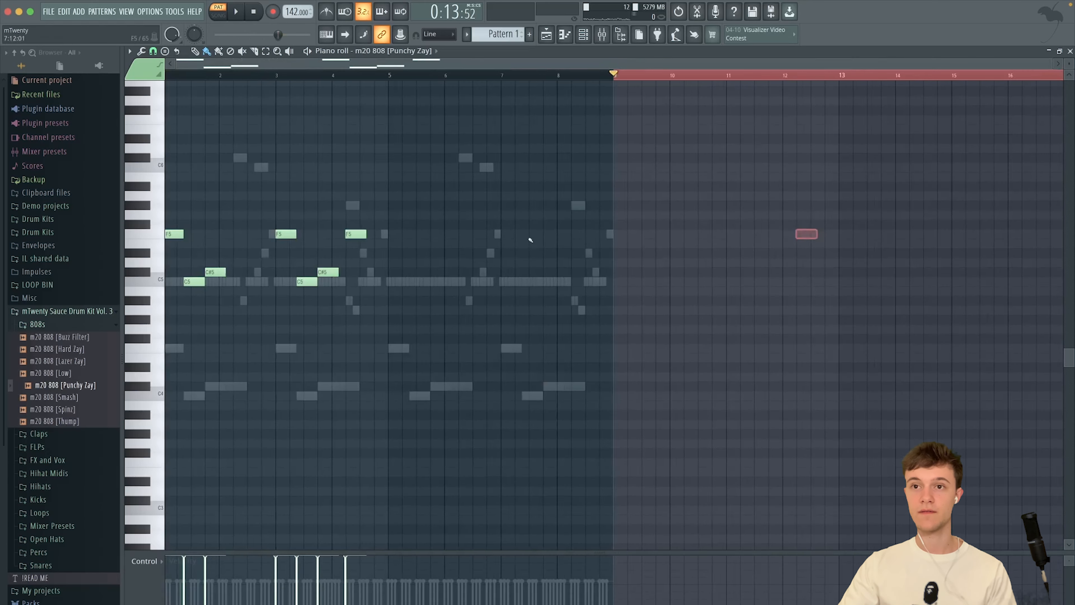
scroll(366, 242, "up", 4)
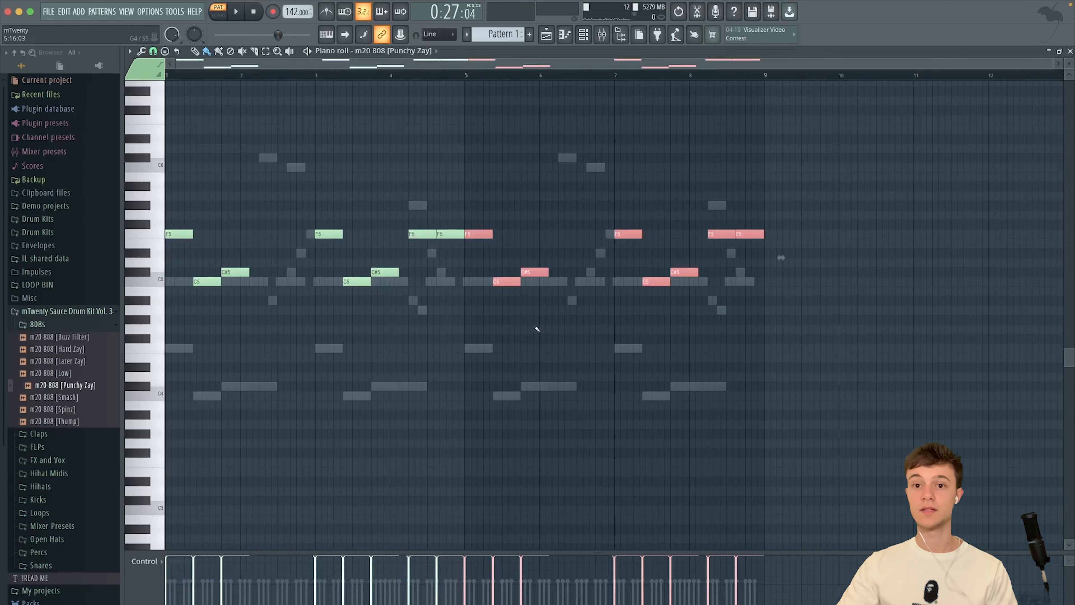
Step: Deselect the 808 notes and listen to the pattern with the 808 line
left_click(431, 309)
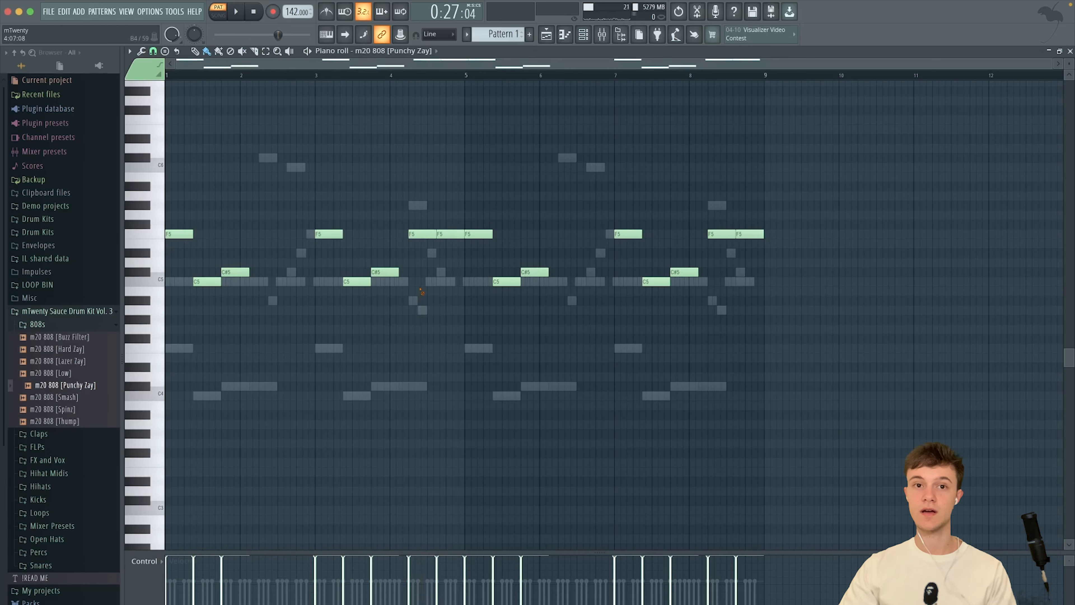
key("space")
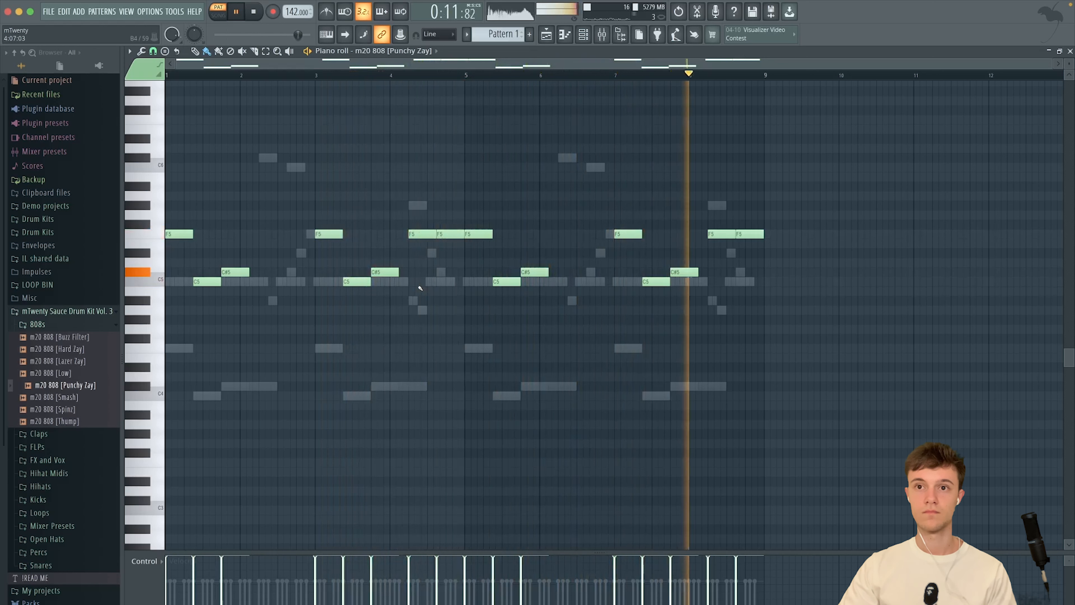
key("space")
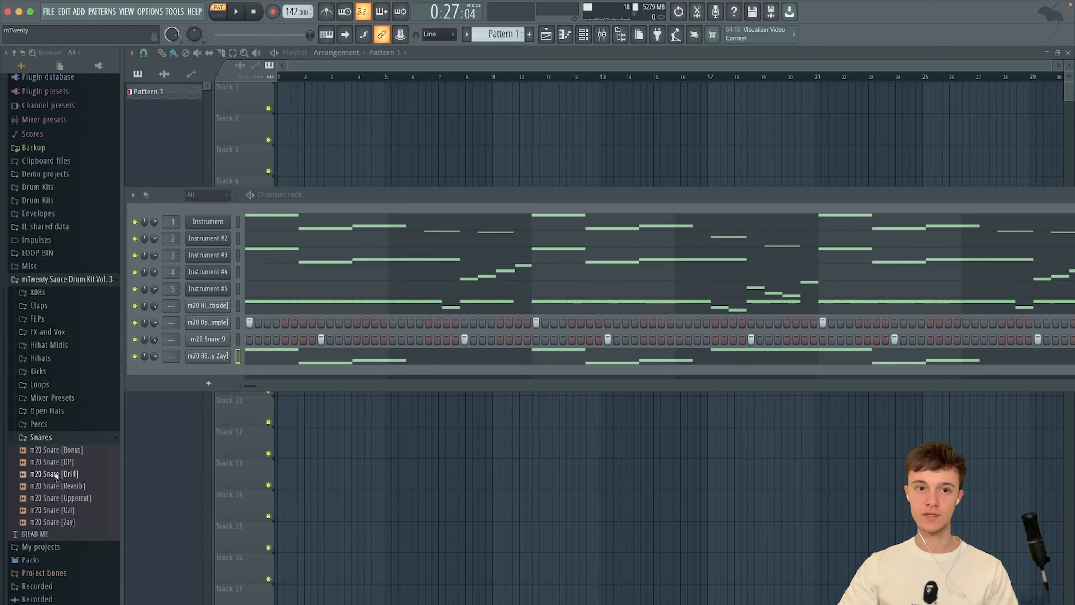
Step: Audition the drum kit's snares and add m20 Snare [DP] as a new channel below m20 Snare 9
left_click(52, 478)
left_click(53, 488)
left_click(53, 500)
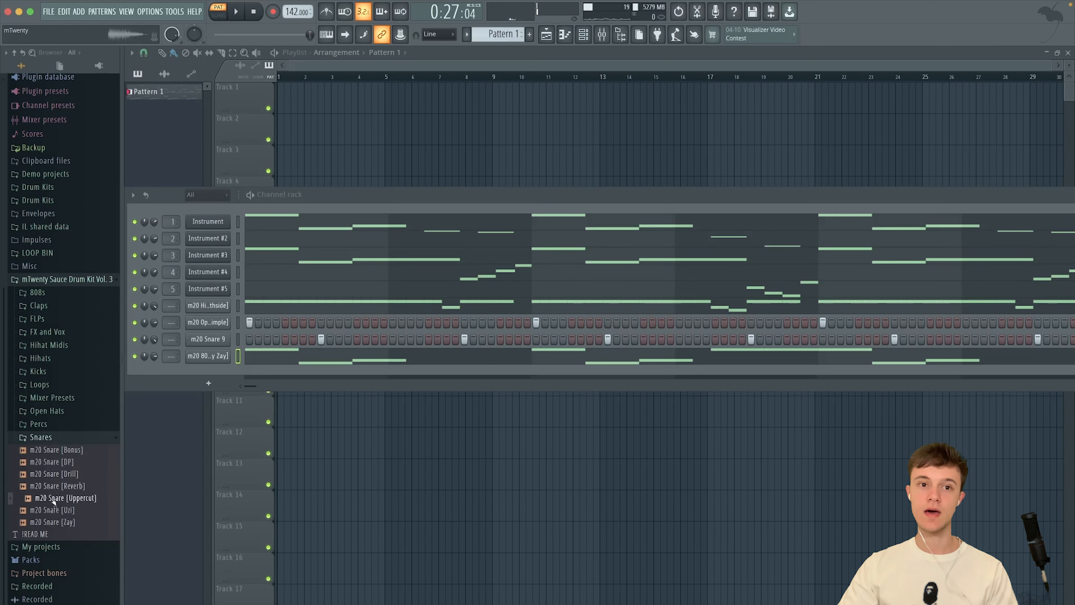
left_click(45, 465)
left_click_drag(46, 465, 220, 353)
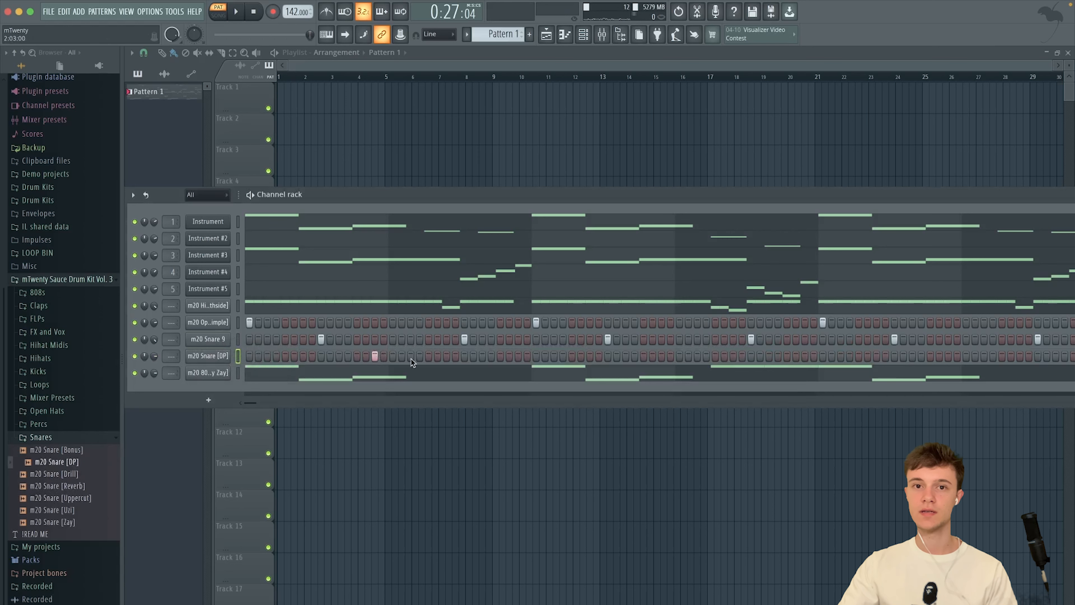
Step: In the m20 Snare [DP] piano roll, repeat its two hits around the start of bar 2 every two bars through bar 8
right_click(226, 358)
left_click(239, 357)
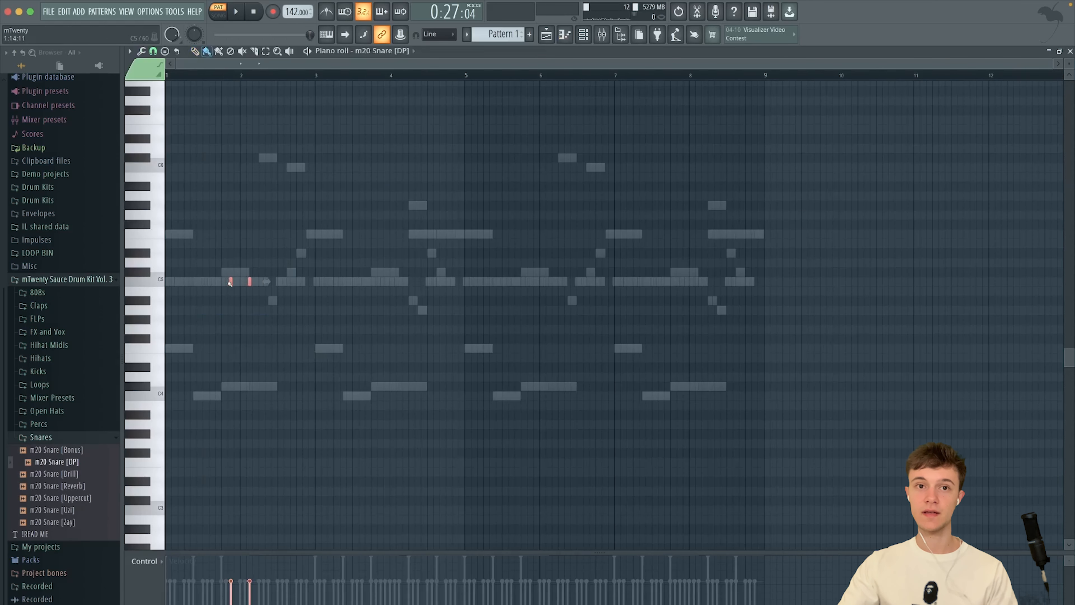
left_click_drag(229, 281, 379, 282)
scroll(379, 281, "up", 4)
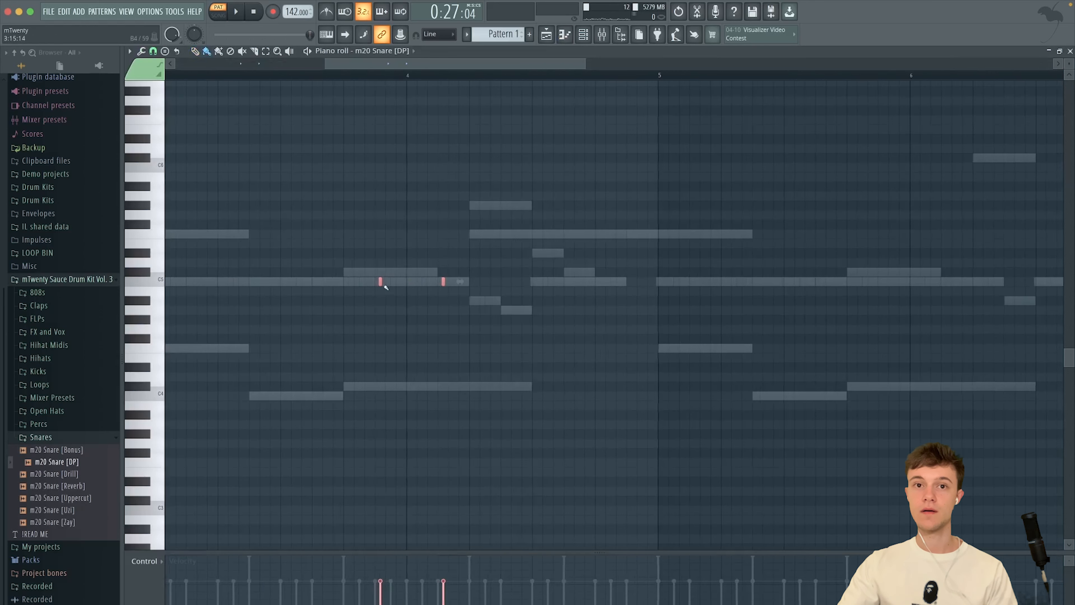
scroll(377, 282, "down", 5)
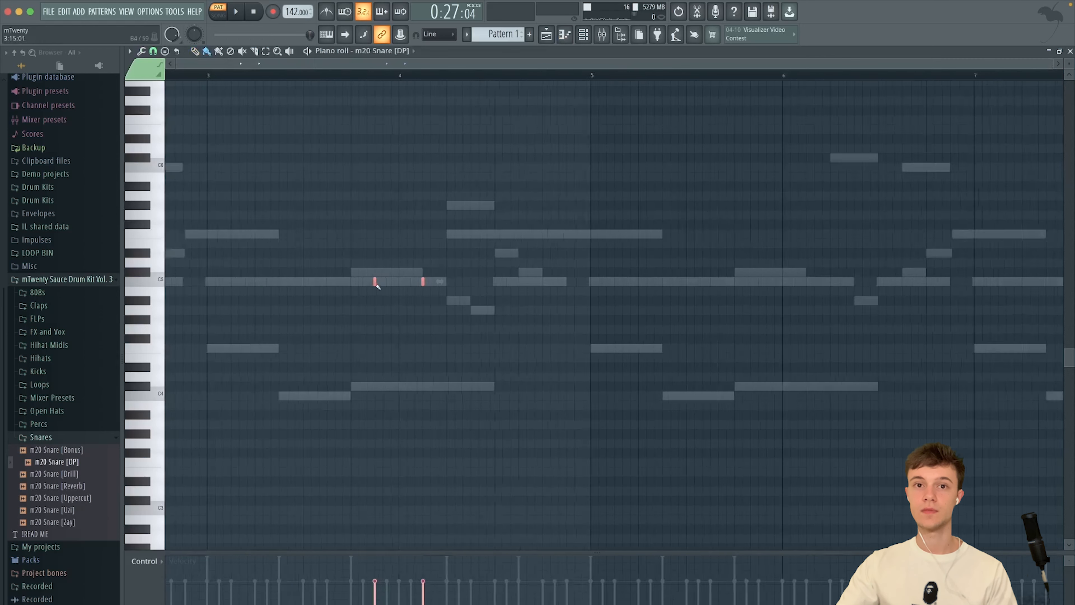
left_click_drag(227, 281, 536, 281)
scroll(521, 282, "up", 4)
scroll(537, 283, "down", 5)
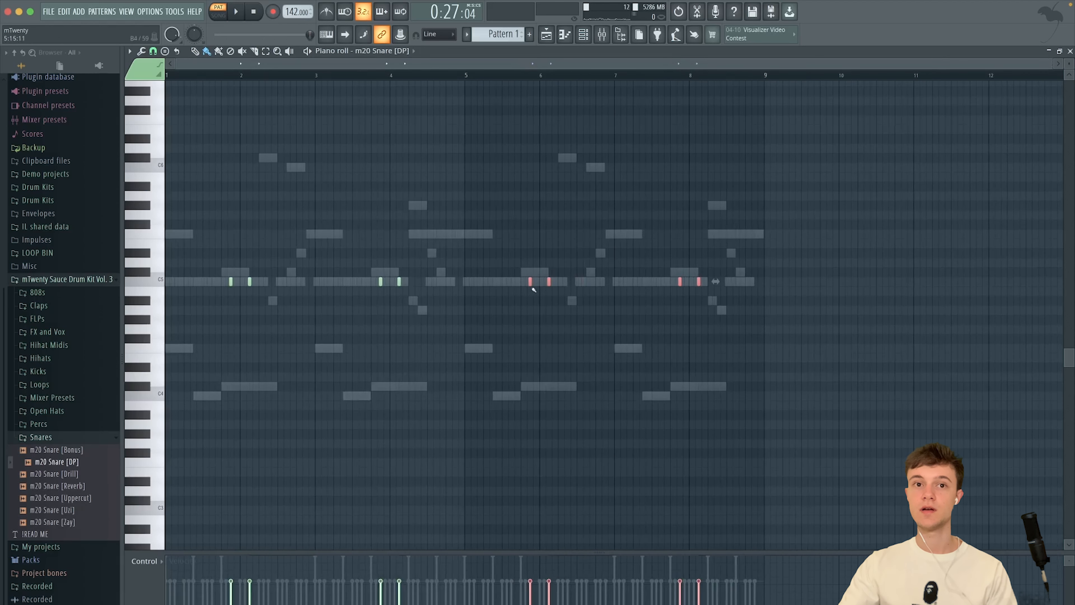
left_click(344, 347)
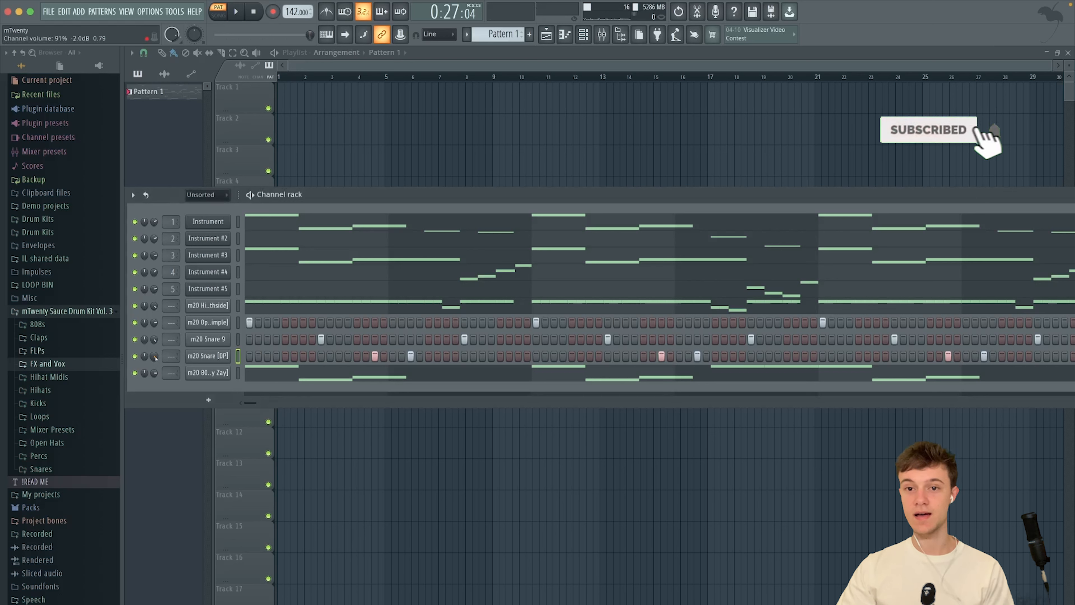
Step: From the kit's FX and Vox sounds, audition m20 FX [Bell] and add it as a channel above the 808
left_click(35, 365)
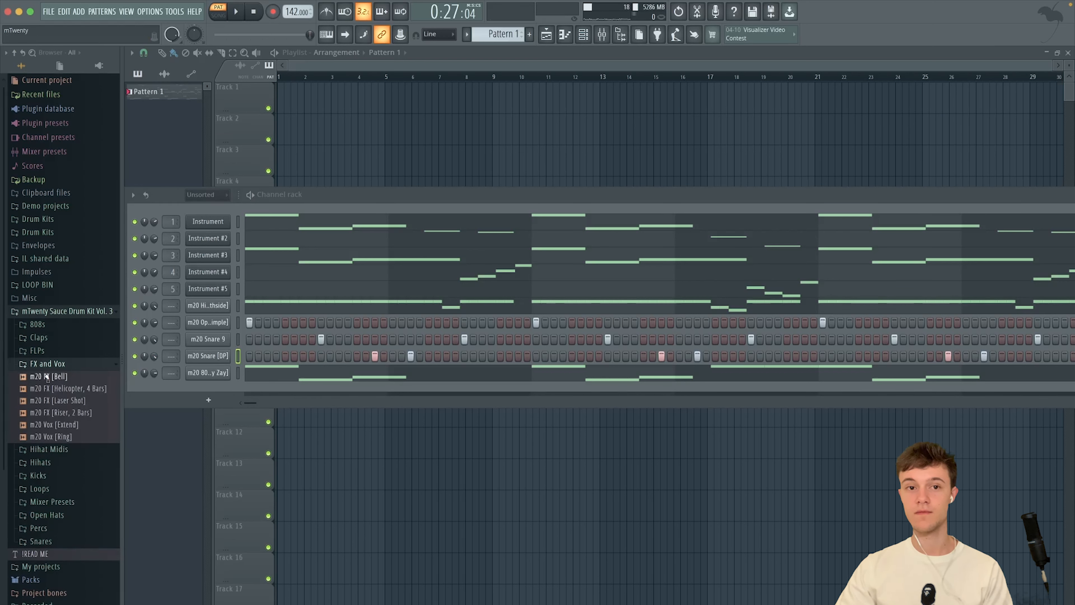
left_click(47, 377)
left_click_drag(47, 377, 217, 377)
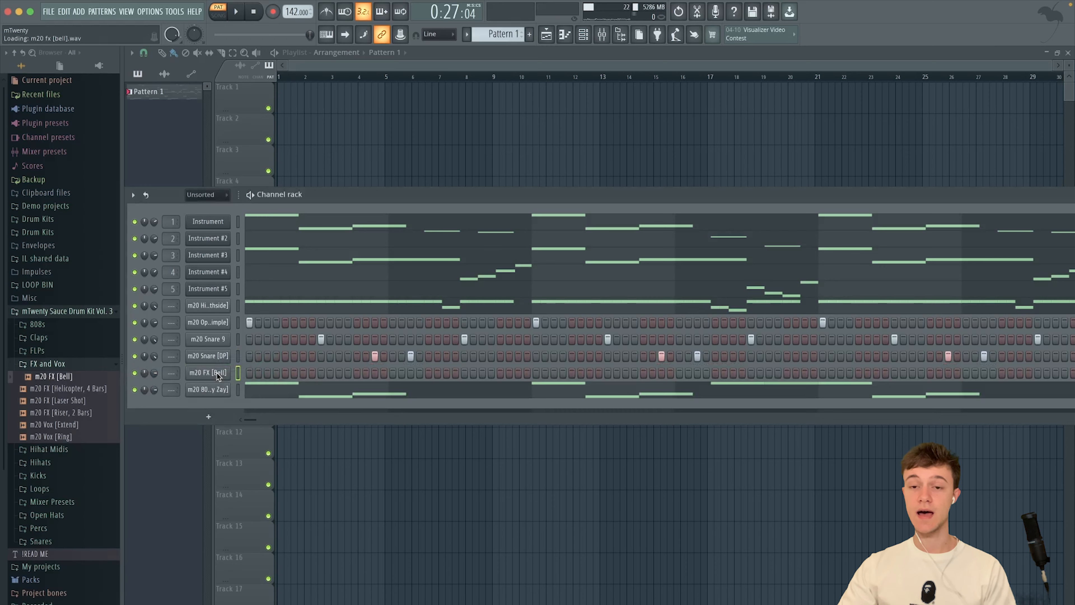
Step: In the bell's piano roll, place an F4 note from bar 1 and an equally long C#4 note directly after it
right_click(218, 375)
left_click(249, 376)
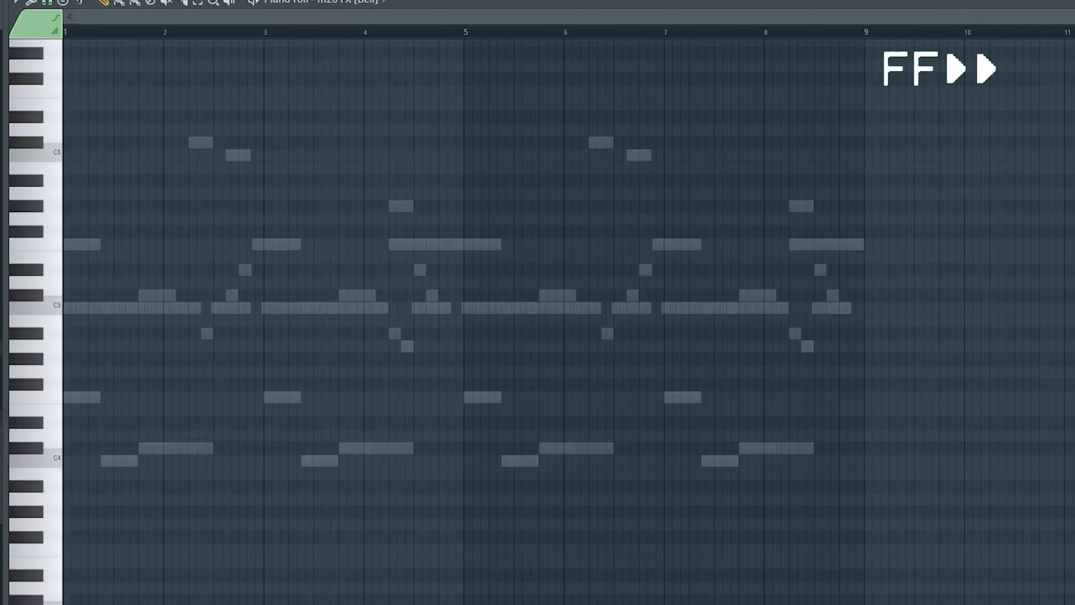
left_click(102, 423)
left_click_drag(108, 425, 98, 399)
scroll(100, 401, "up", 4)
left_click_drag(92, 400, 197, 399)
left_click(212, 451)
Step: Duplicate both bell notes to bar 3 and move the copied C#4 up to F5 in bar 4
scroll(203, 450, "down", 4)
key("ctrl+a")
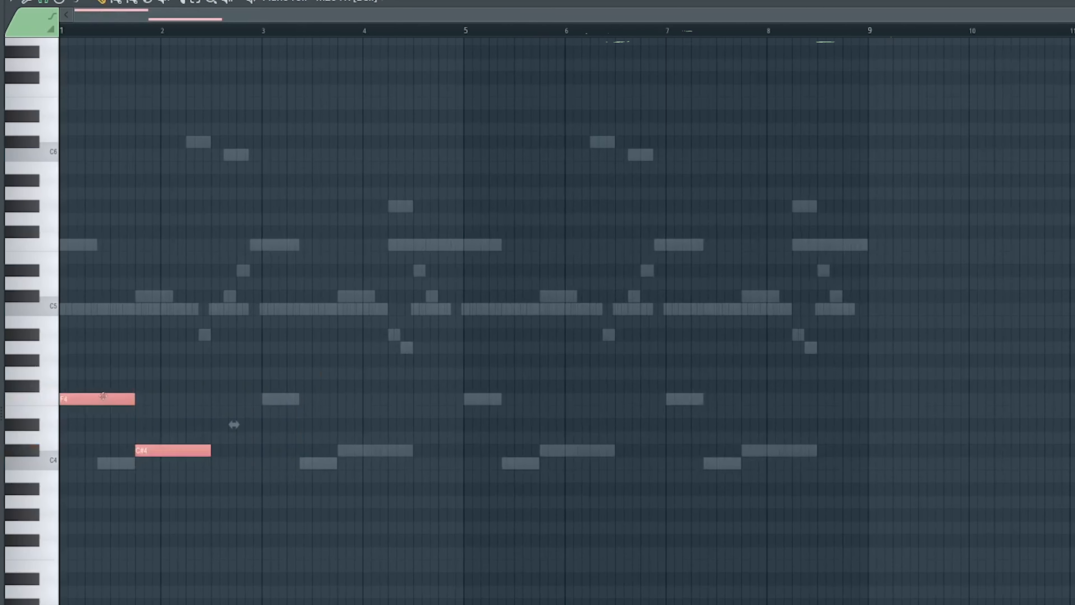
left_click_drag(109, 398, 318, 399)
scroll(334, 399, "up", 3)
left_click_drag(202, 400, 196, 399)
left_click_drag(342, 450, 445, 245)
Step: Slice the bell's F5 note in bar 4 into two equal halves
scroll(532, 247, "up", 2)
key("c")
left_click_drag(532, 238, 532, 254)
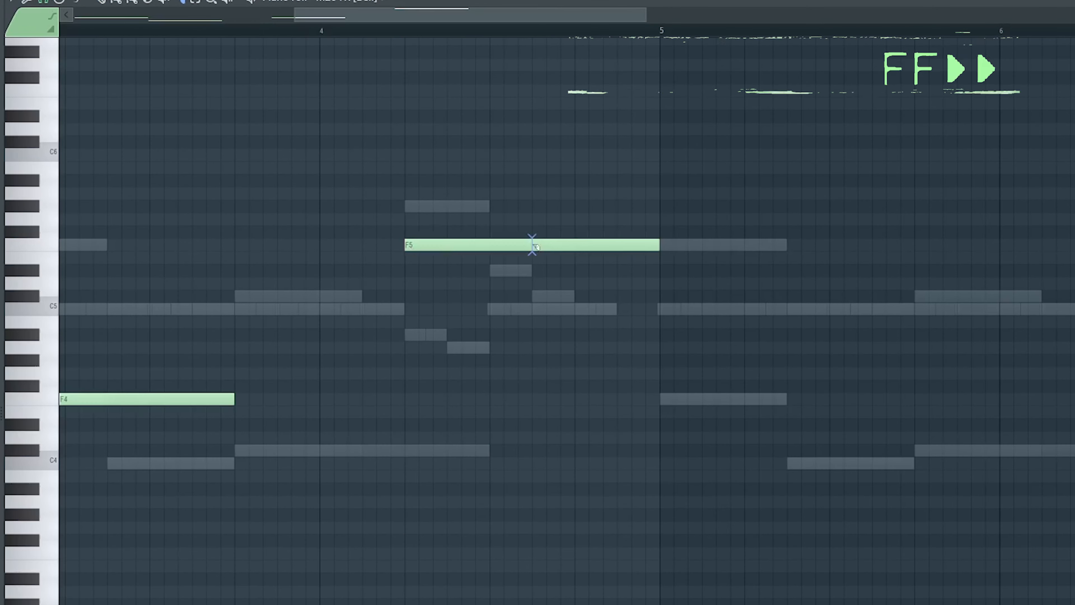
key("b")
Step: Duplicate the four-bar bell phrase across bars 5 to 8 and play the pattern
scroll(530, 255, "down", 5)
key("ctrl+b")
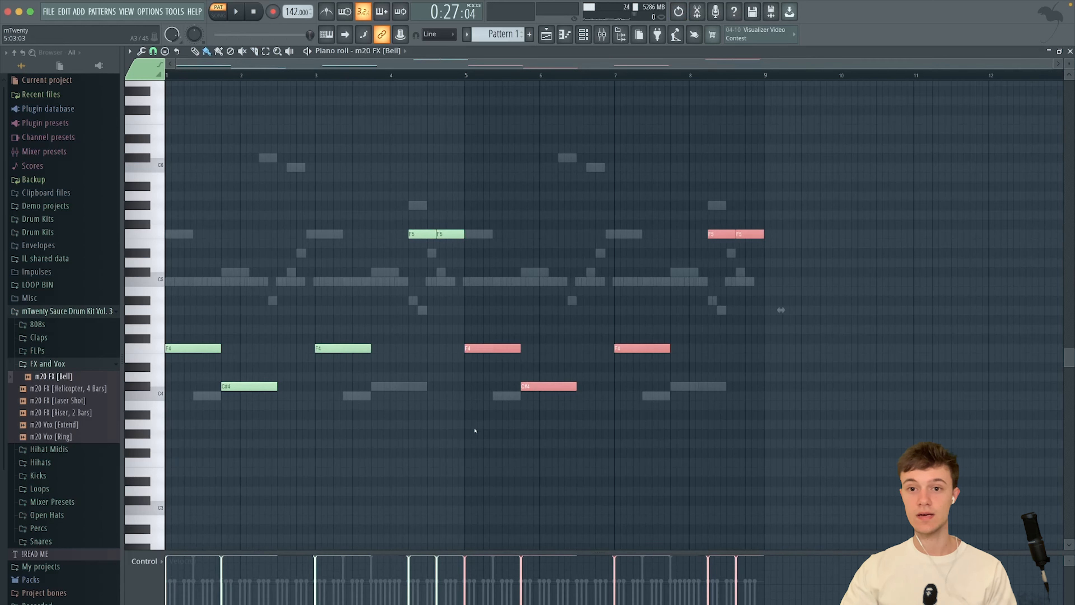
key("space")
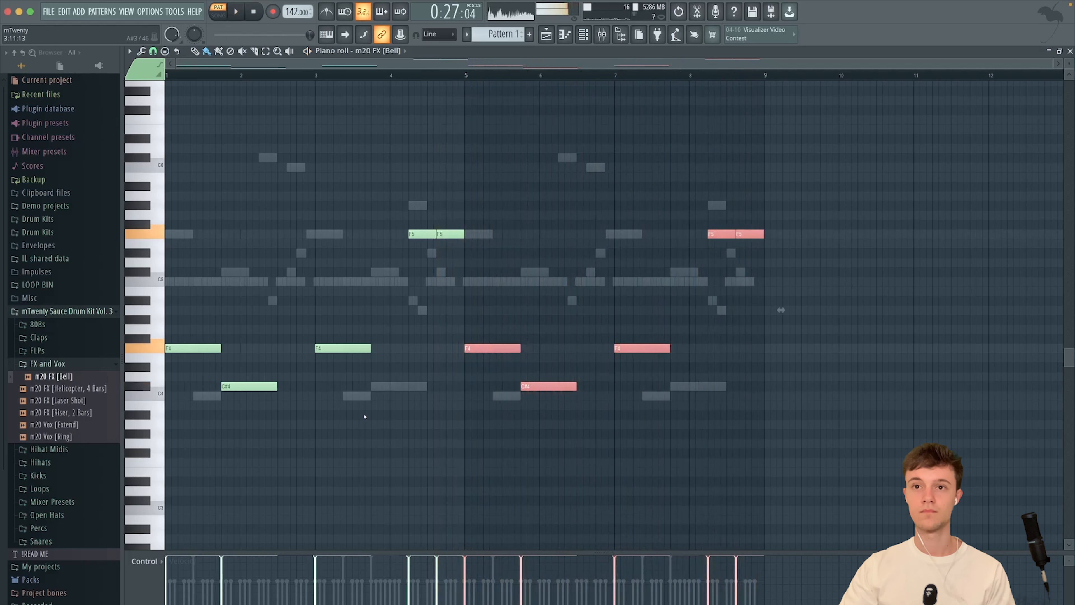
Step: Show the channel rack, collapse the FX and Vox folder and expand the drum kit's Mixer Presets folder
key("F7")
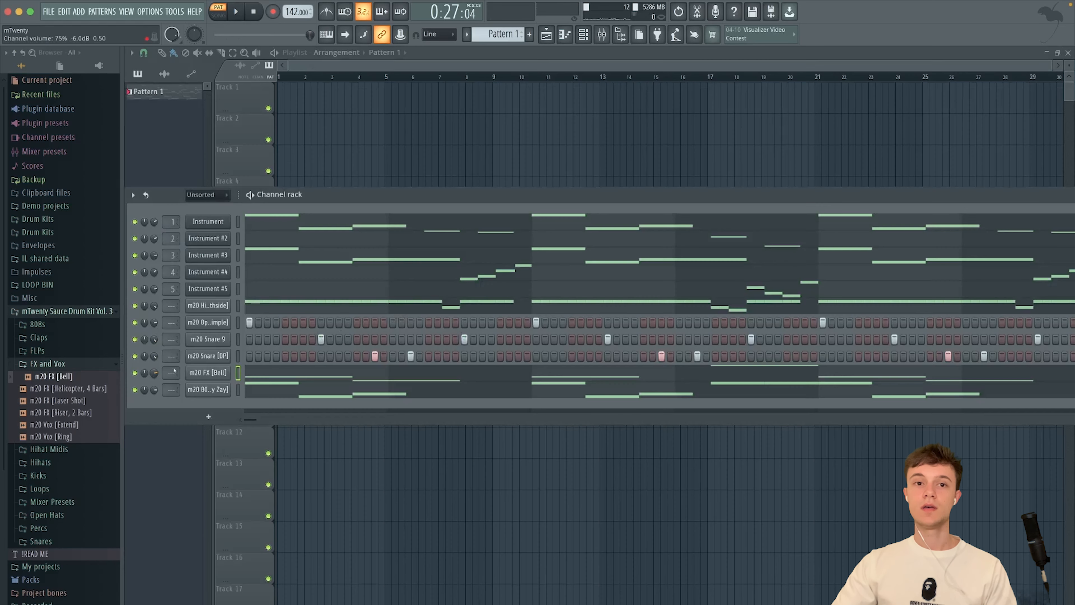
left_click(238, 339)
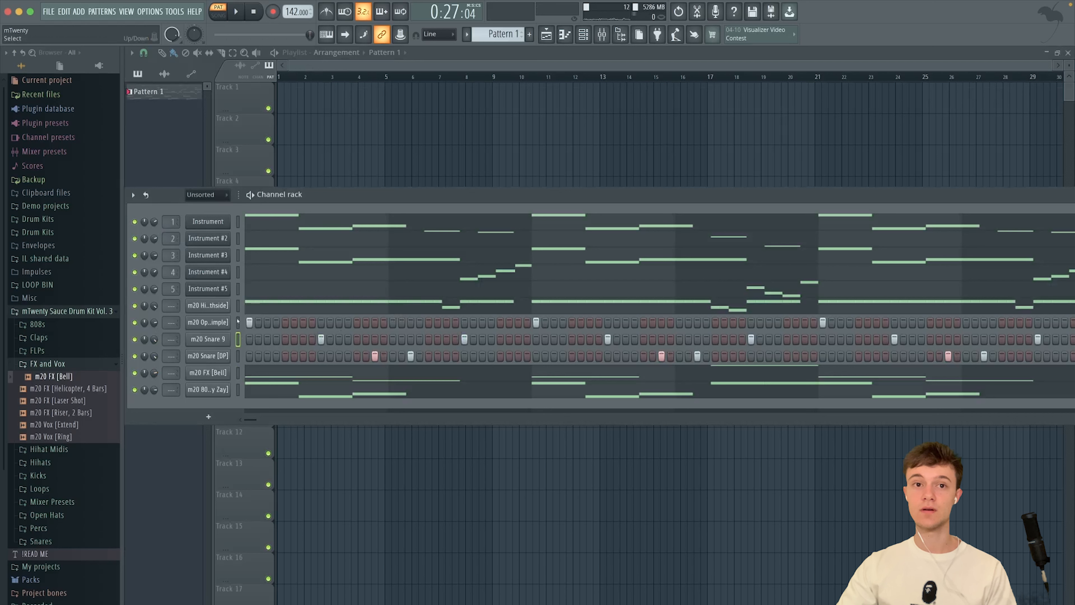
left_click(79, 366)
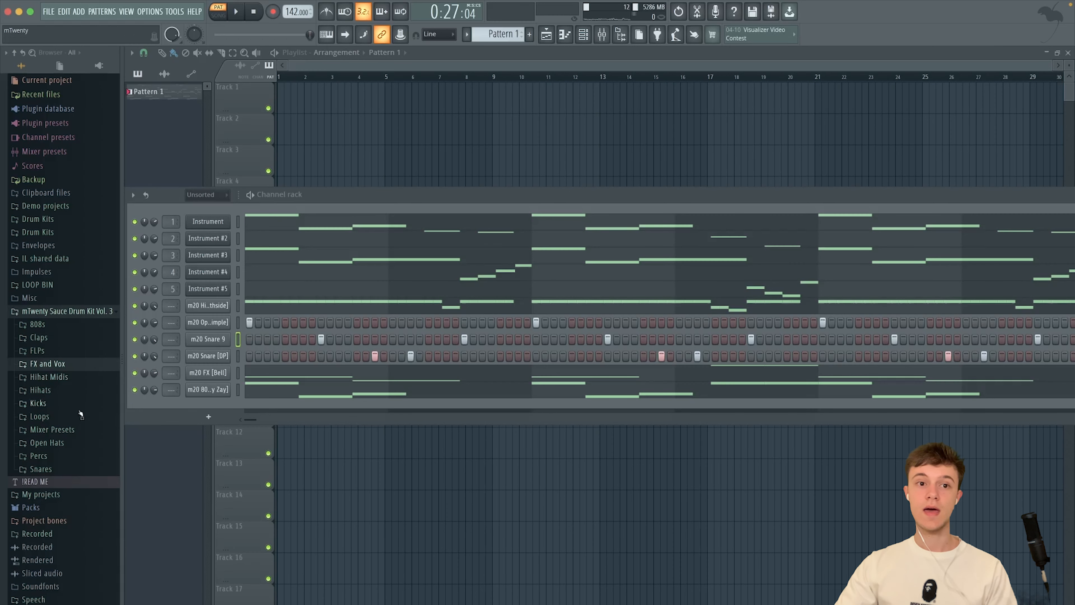
left_click(74, 434)
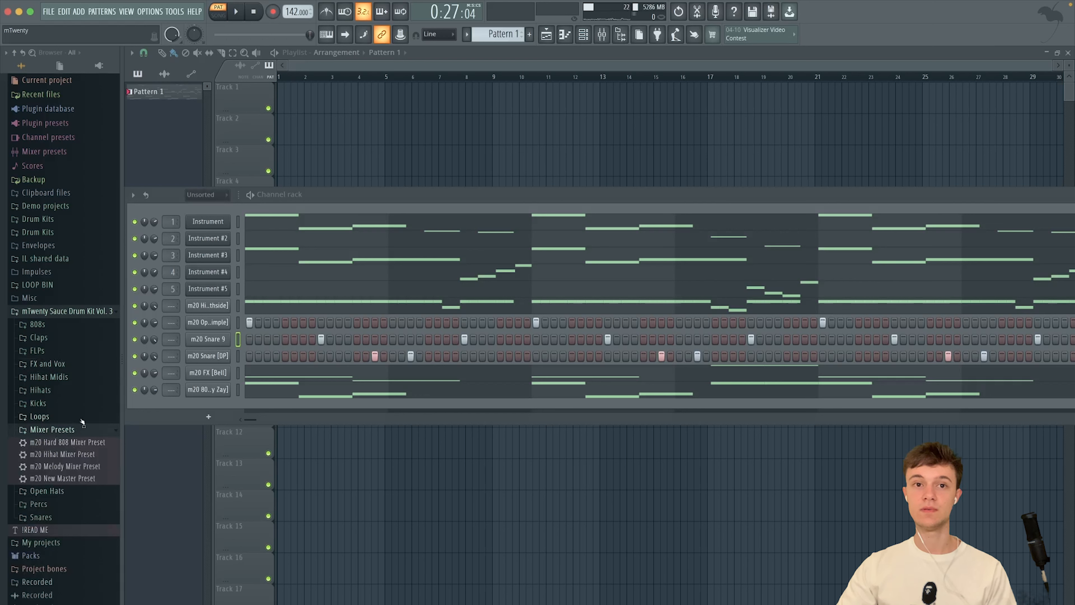
Step: Route the hi-hat, open hat, both snares, bell and 808 channels to consecutive mixer tracks starting at Insert 6
left_click_drag(238, 305, 235, 377)
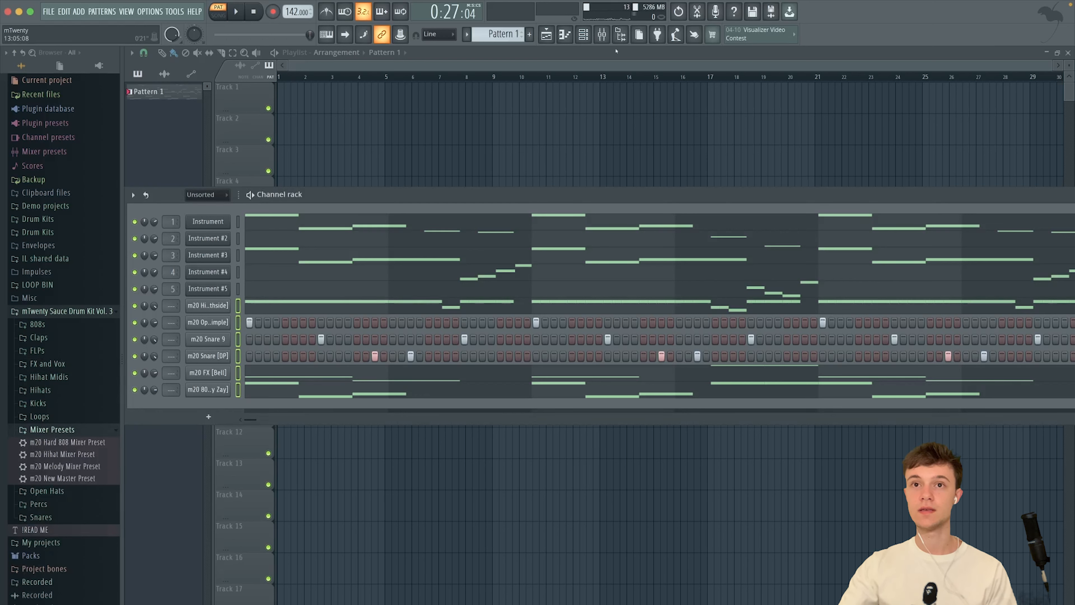
left_click(602, 34)
left_click_drag(249, 258, 312, 255)
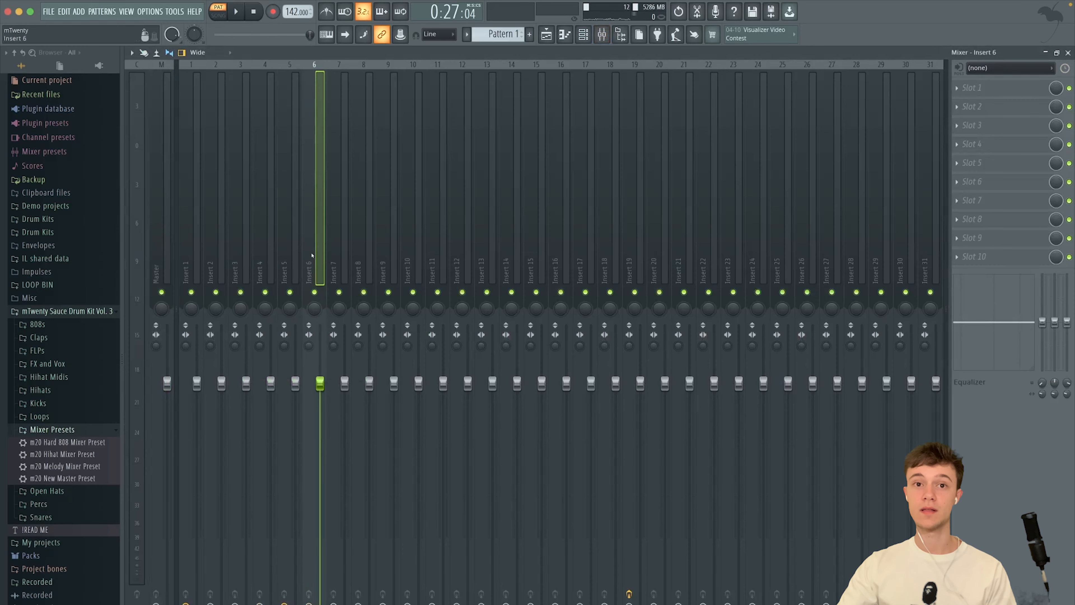
key("ctrl+shift+l")
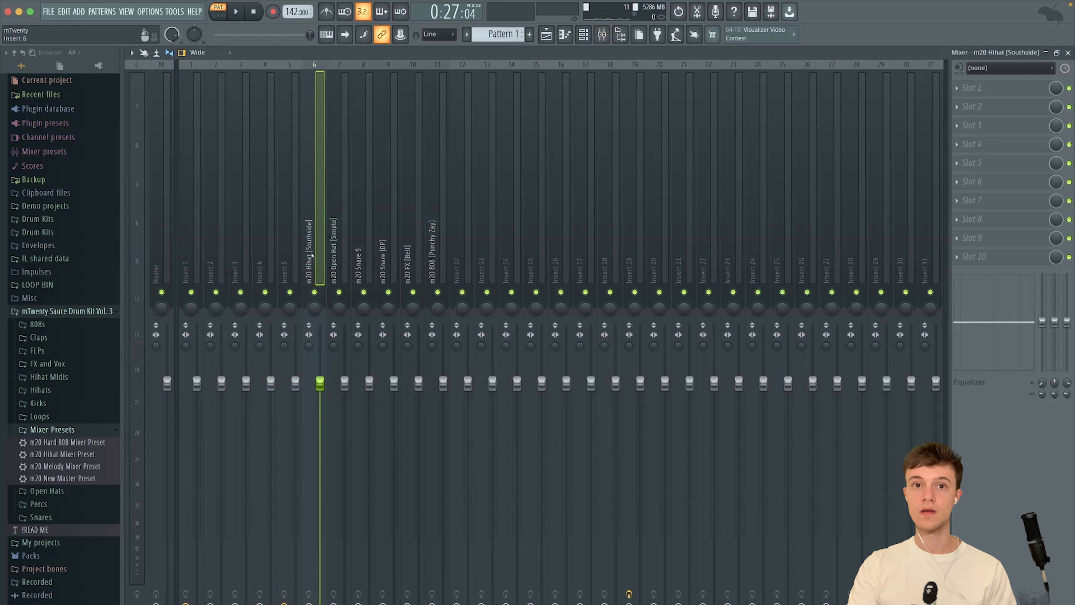
Step: Add a "melodies" mixer track before the hi-hat track and balance the faders of the melody and drum tracks
mouse_move(314, 256)
left_mouse_down()
mouse_move(459, 257)
mouse_move(320, 258)
left_mouse_up()
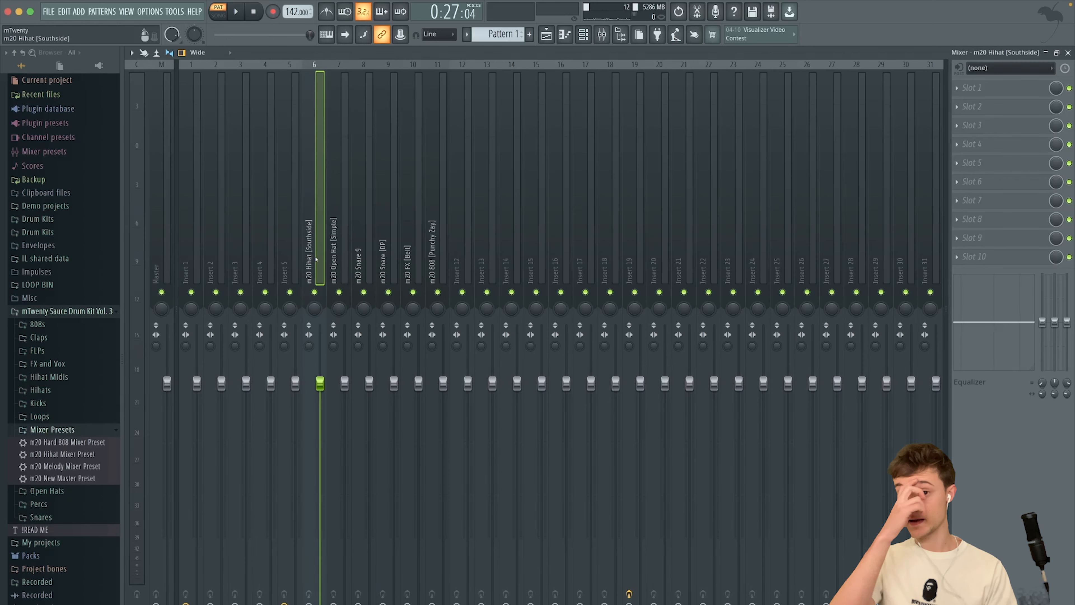
left_click_drag(196, 383, 196, 386)
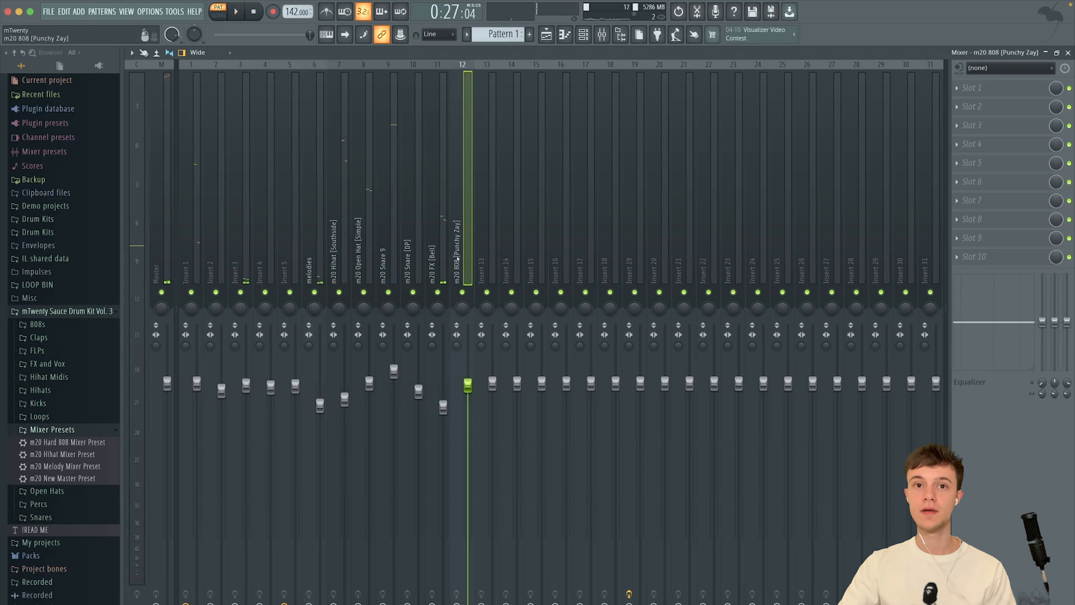
Step: Route mixer Inserts 1 to 5 into the melodies track
left_click(309, 248)
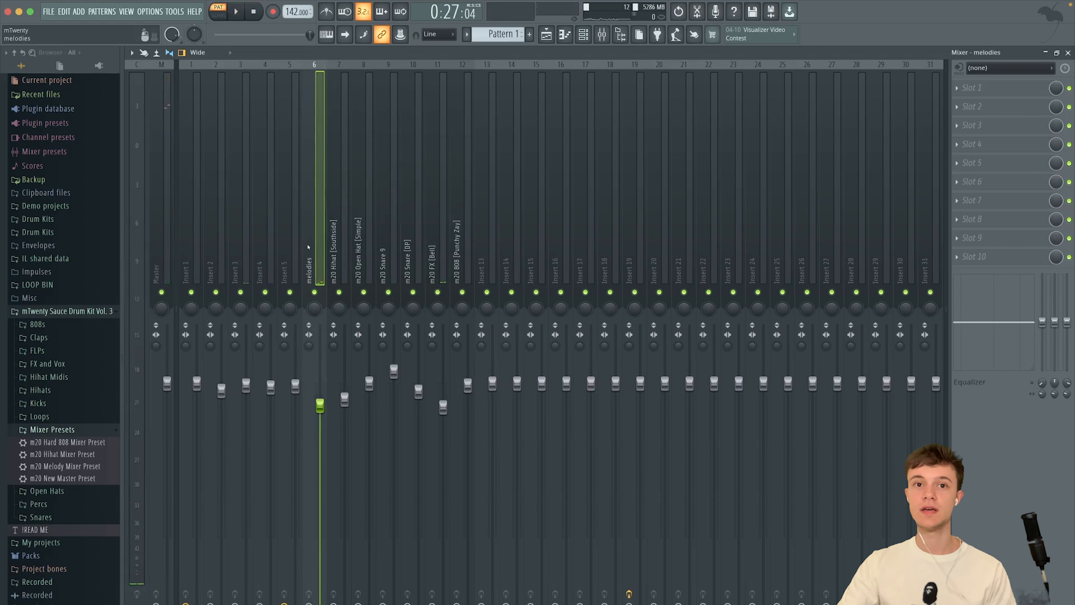
left_click_drag(289, 254, 186, 257)
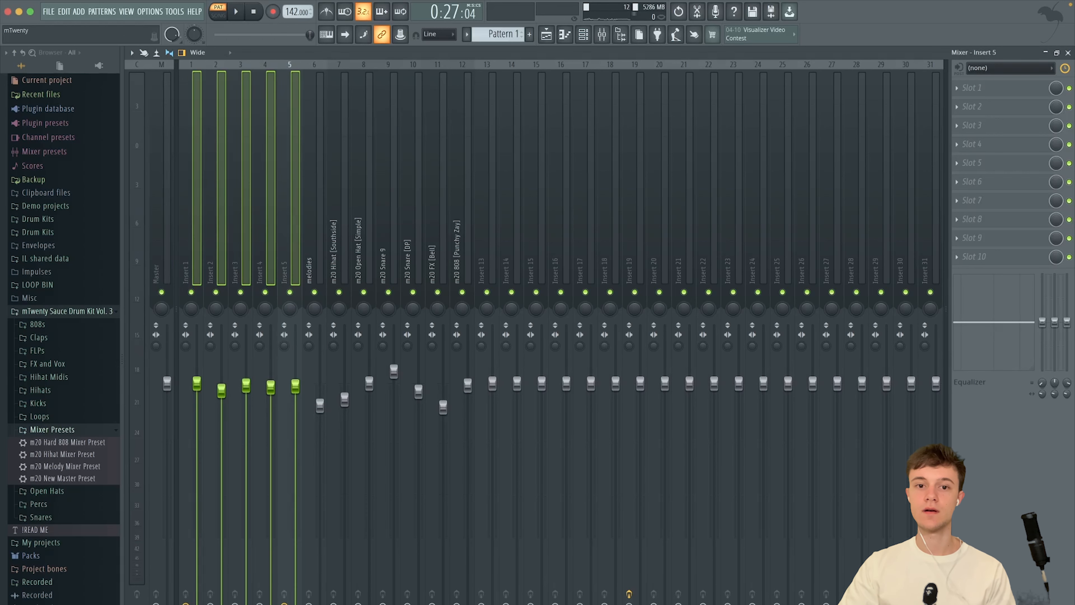
left_click(316, 585)
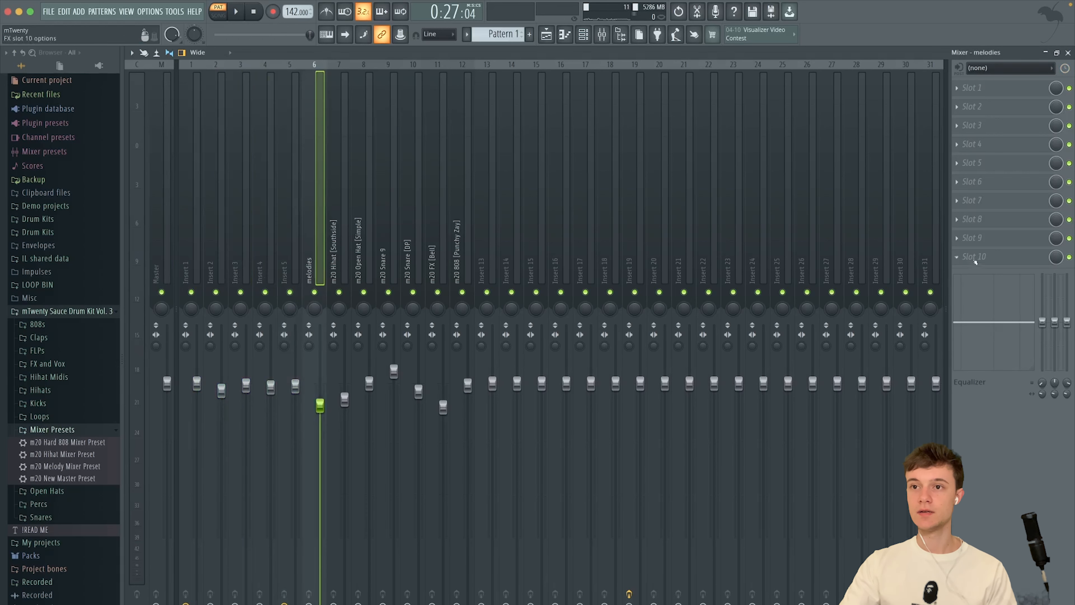
Step: Add Fruity parametric EQ 2 with the 20Hz + 18kHz cut preset to the melodies track's slot 10 and raise its low cut to about 182 Hz
left_click(973, 256)
left_click(815, 395)
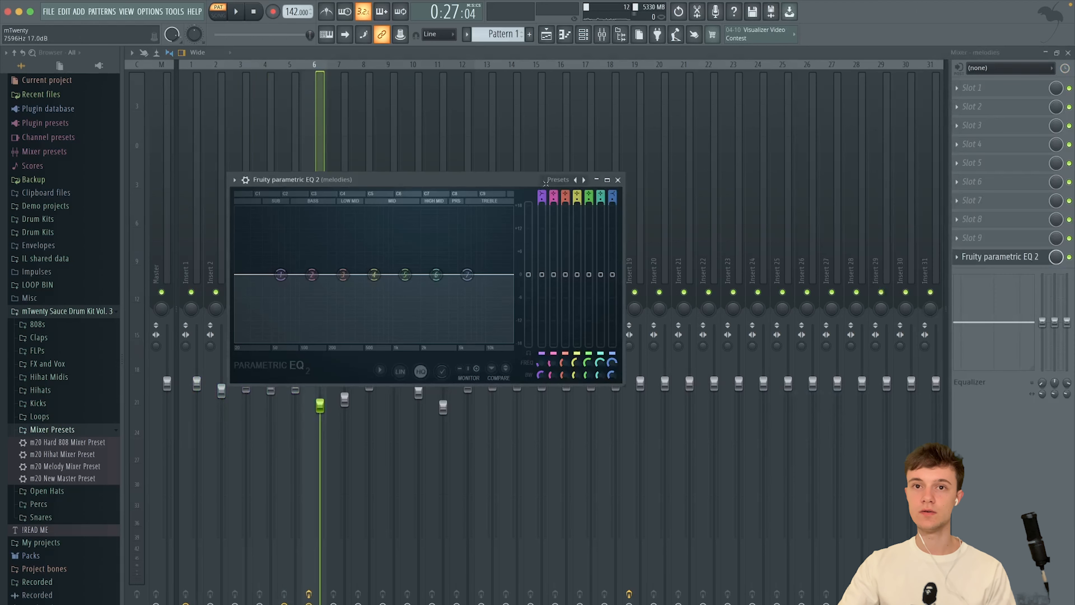
left_click(558, 182)
left_click(589, 217)
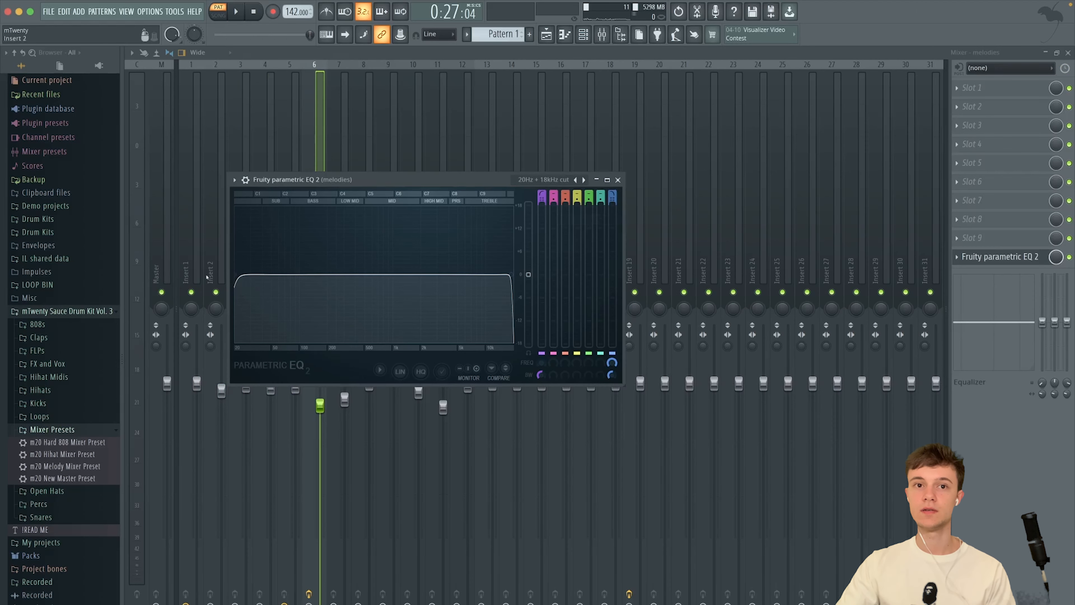
left_click_drag(238, 278, 325, 274)
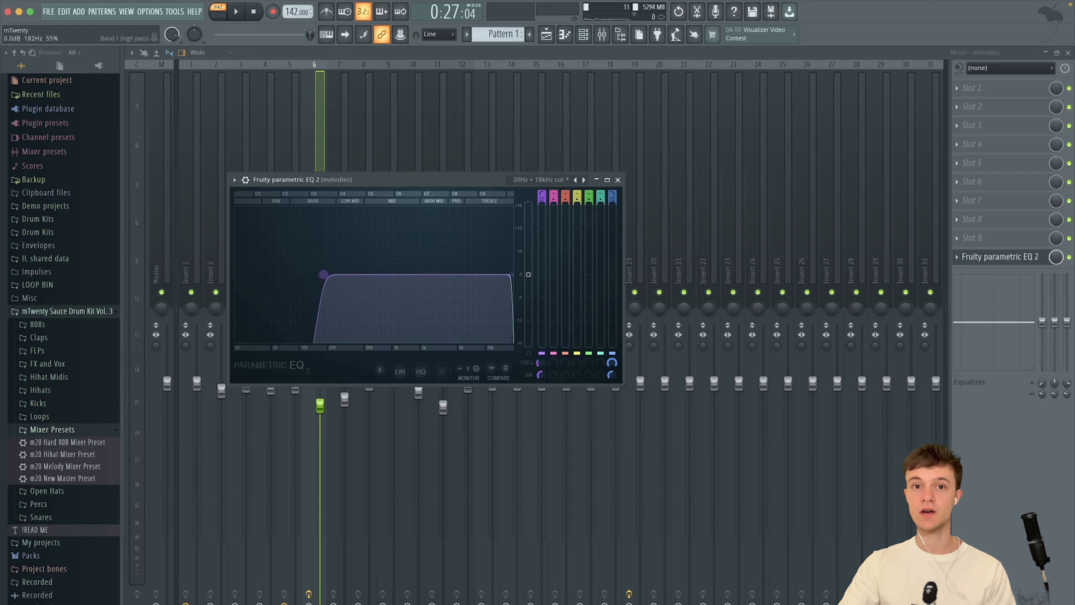
key("Escape")
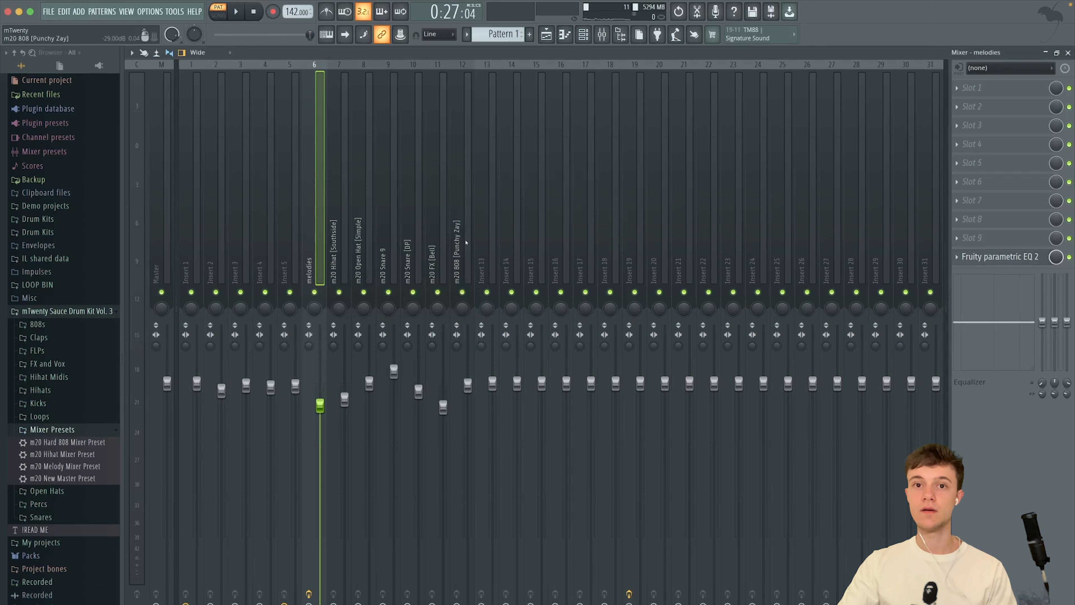
Step: Apply the m20 Hihat Mixer Preset to the hi-hat's mixer track
left_click(464, 245)
left_click(344, 254)
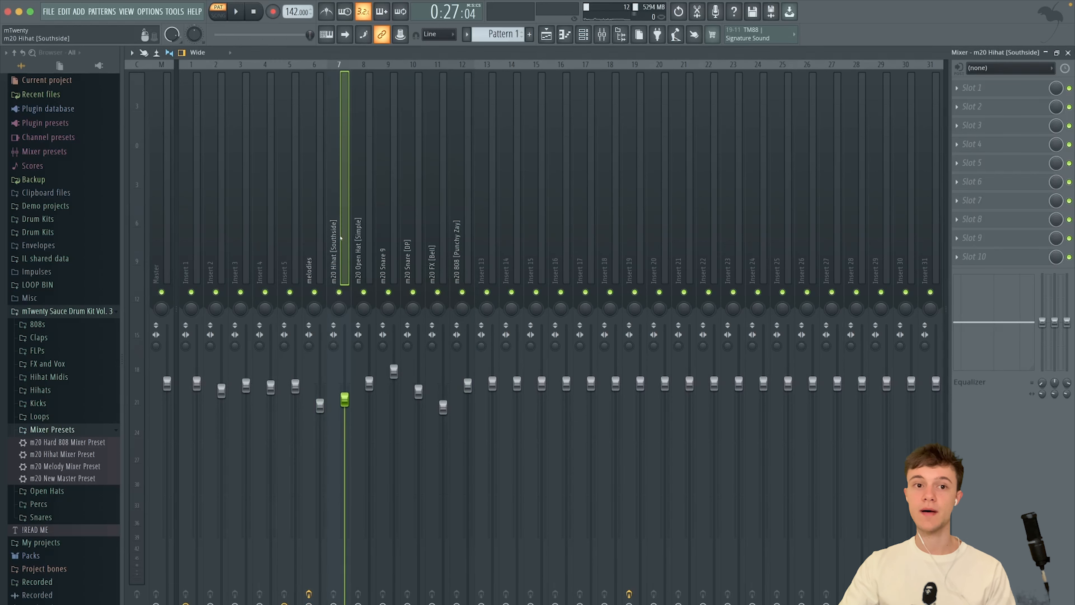
left_click_drag(94, 456, 344, 247)
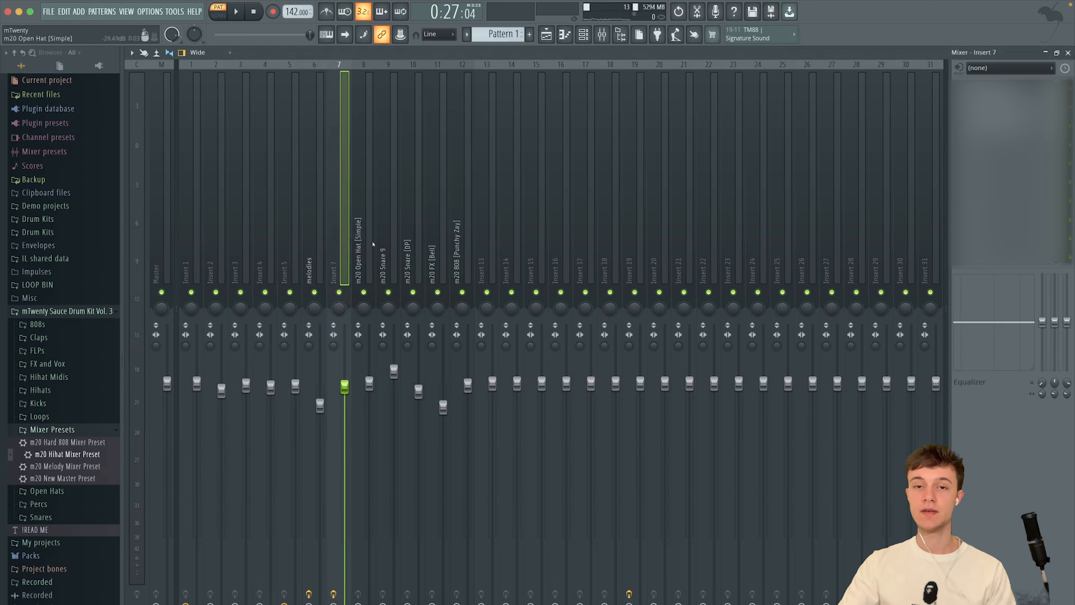
left_click(373, 240)
left_click(392, 240)
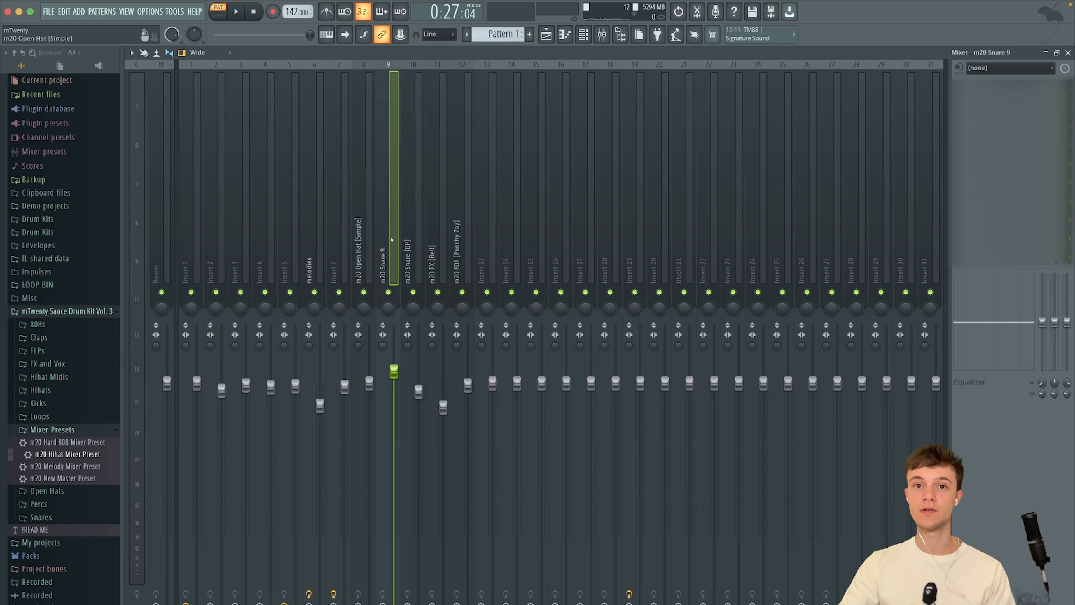
left_click(343, 384)
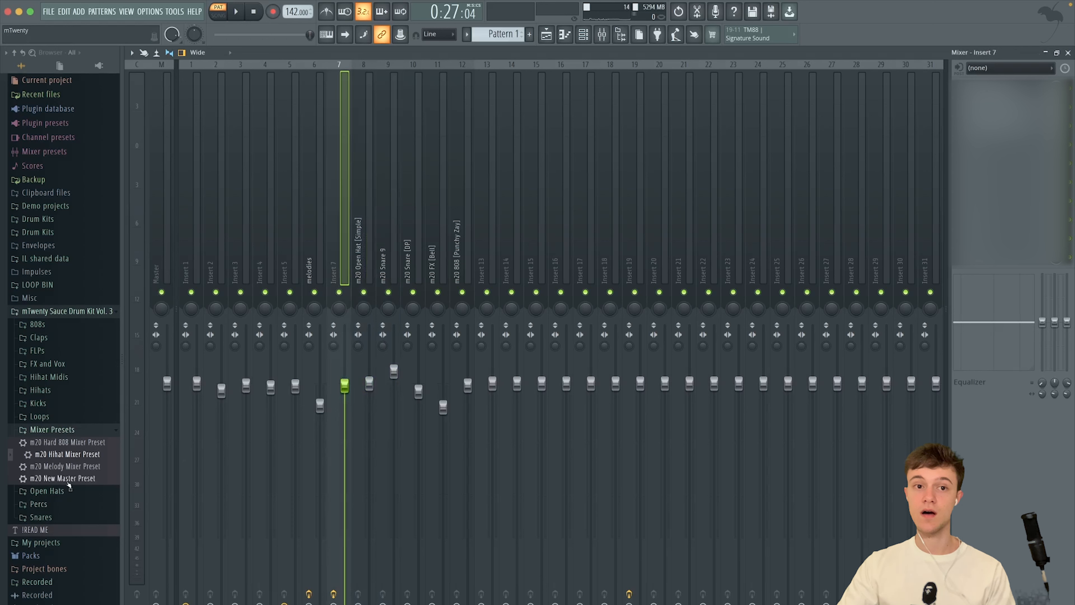
Step: Apply the m20 New Master Preset to the Master track and play the pattern
left_click_drag(69, 483, 165, 254)
left_click(363, 250)
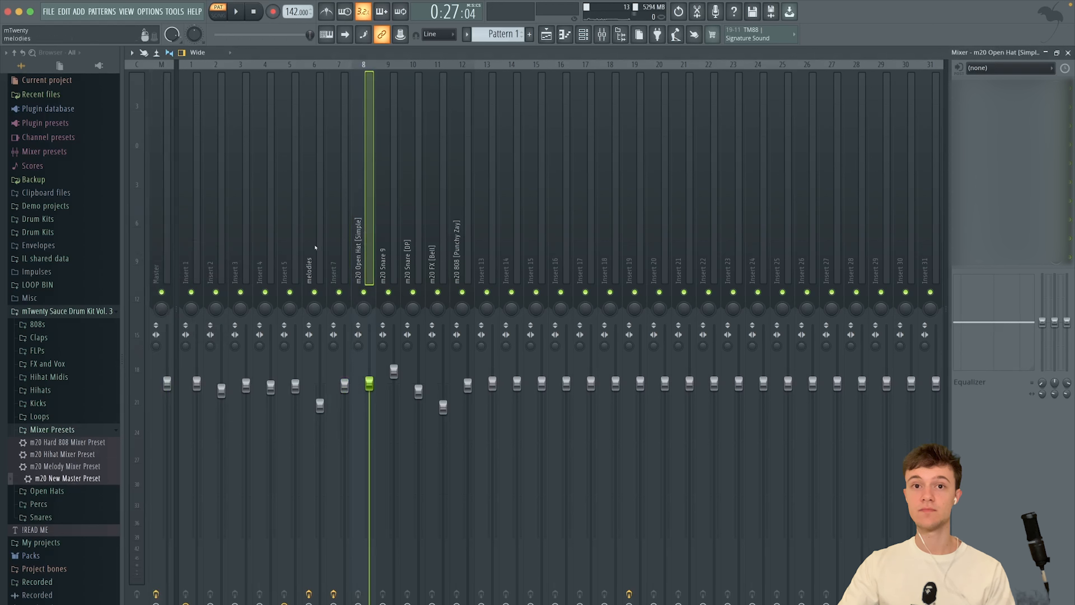
key("space")
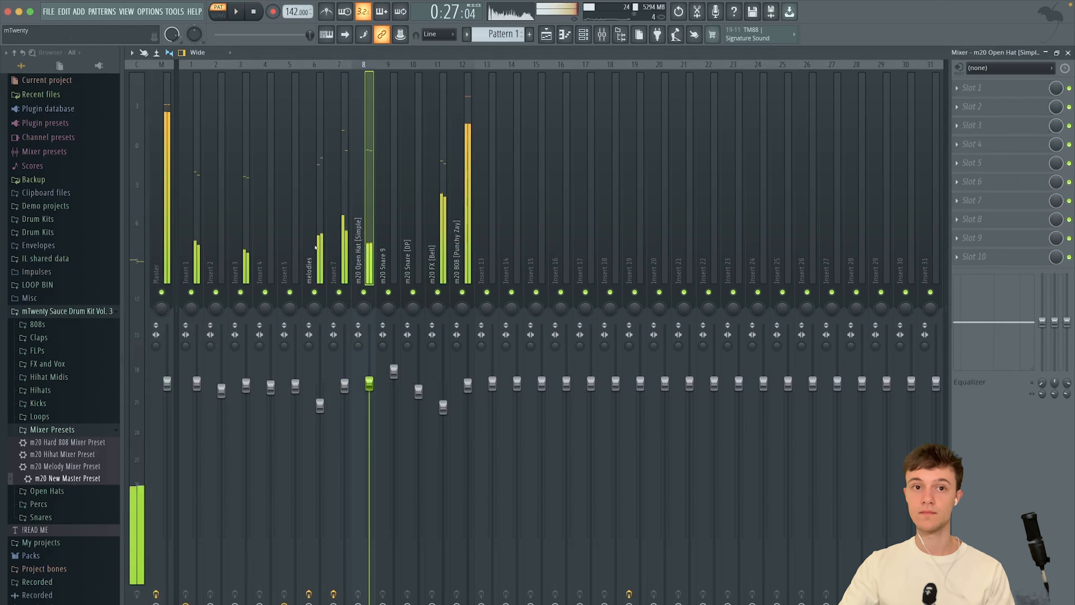
Step: Slightly lower the 808 and bell faders and set the hi-hat track, Insert 7, to about -0.5 dB
left_click_drag(468, 383, 468, 395)
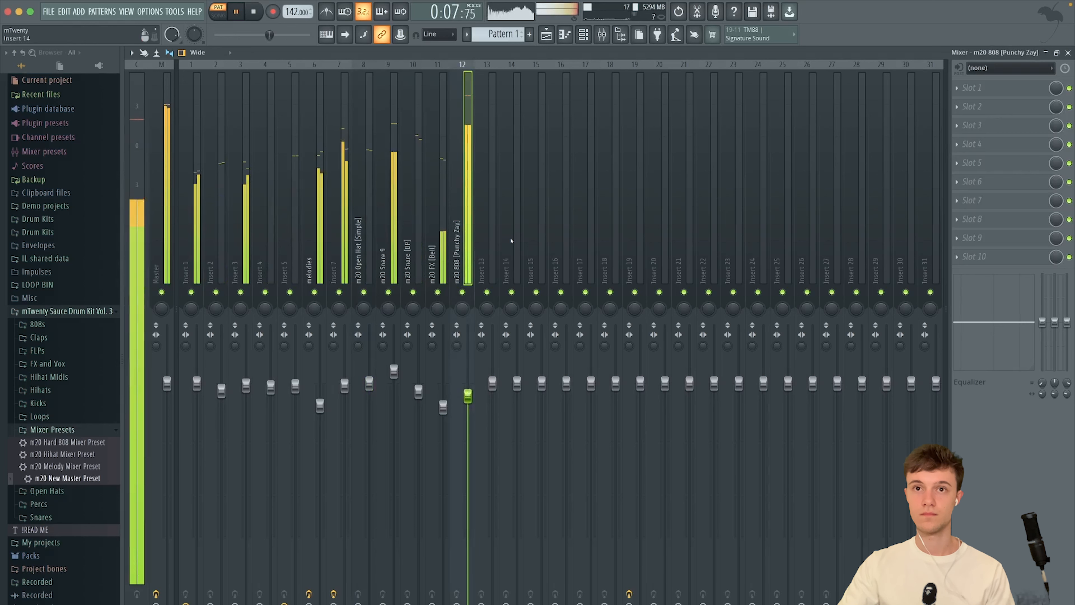
key("F6")
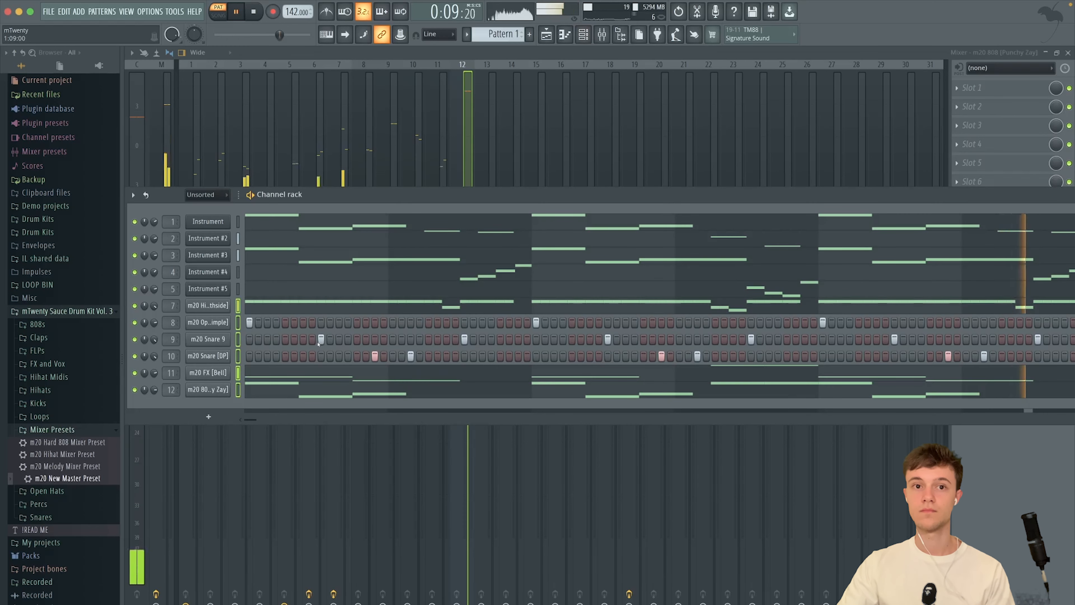
right_click(213, 389)
left_click(254, 462)
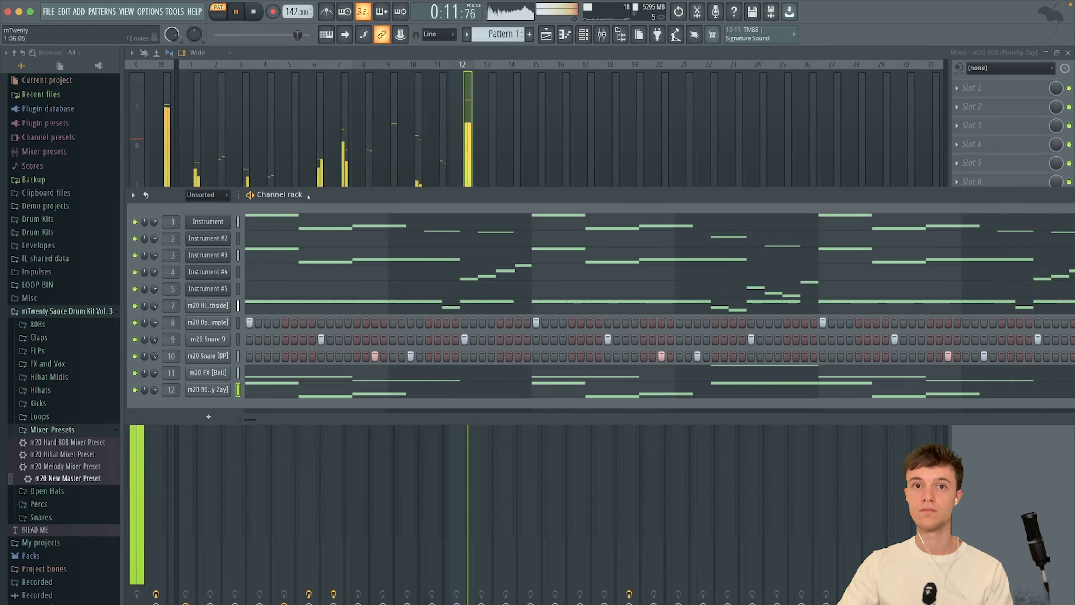
key("F6")
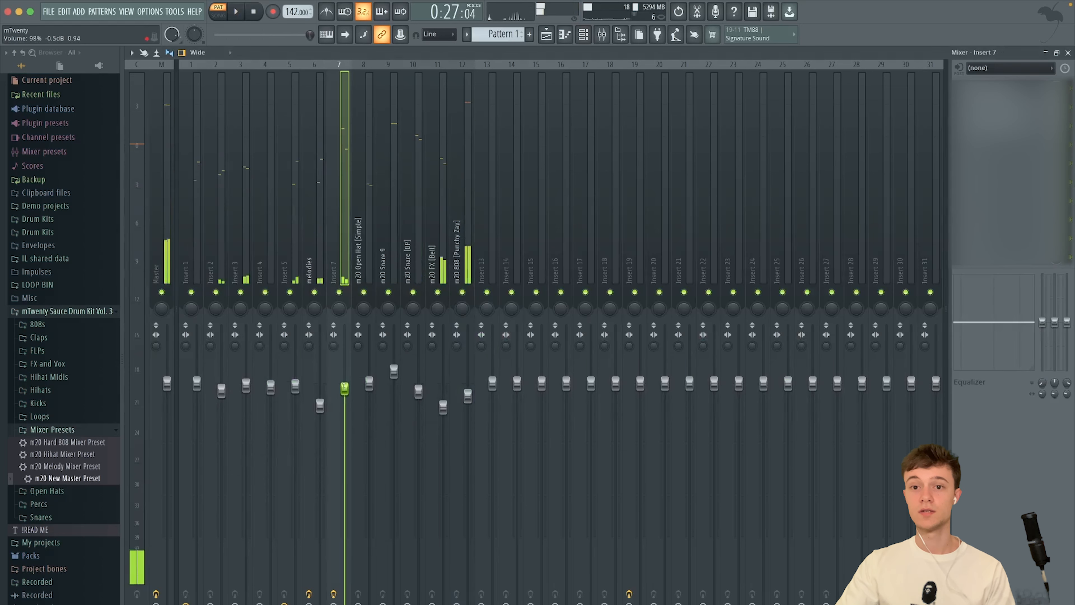
left_click(443, 237)
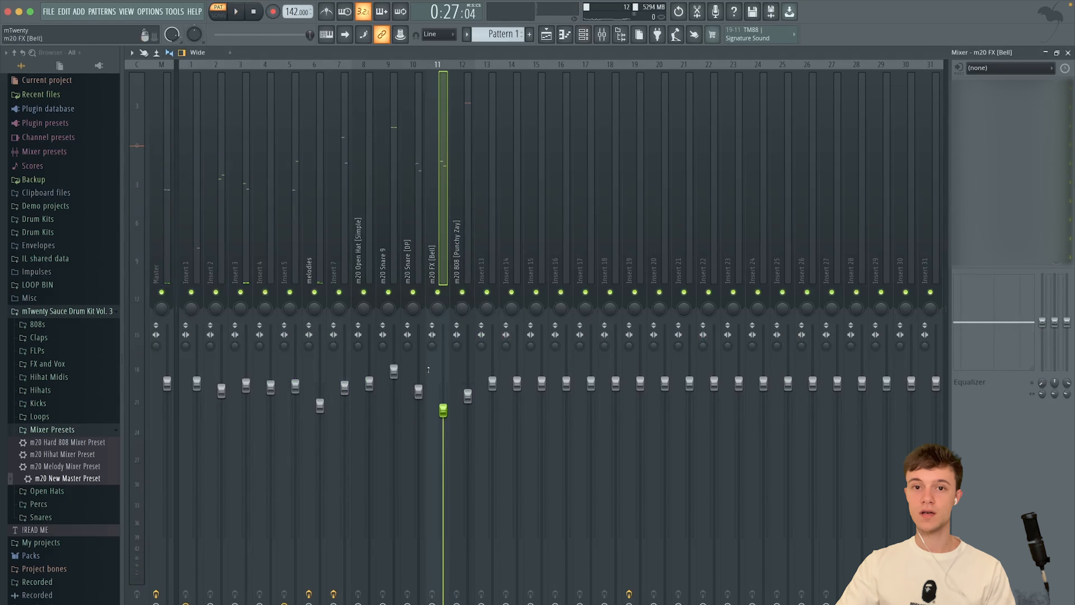
left_click(394, 239)
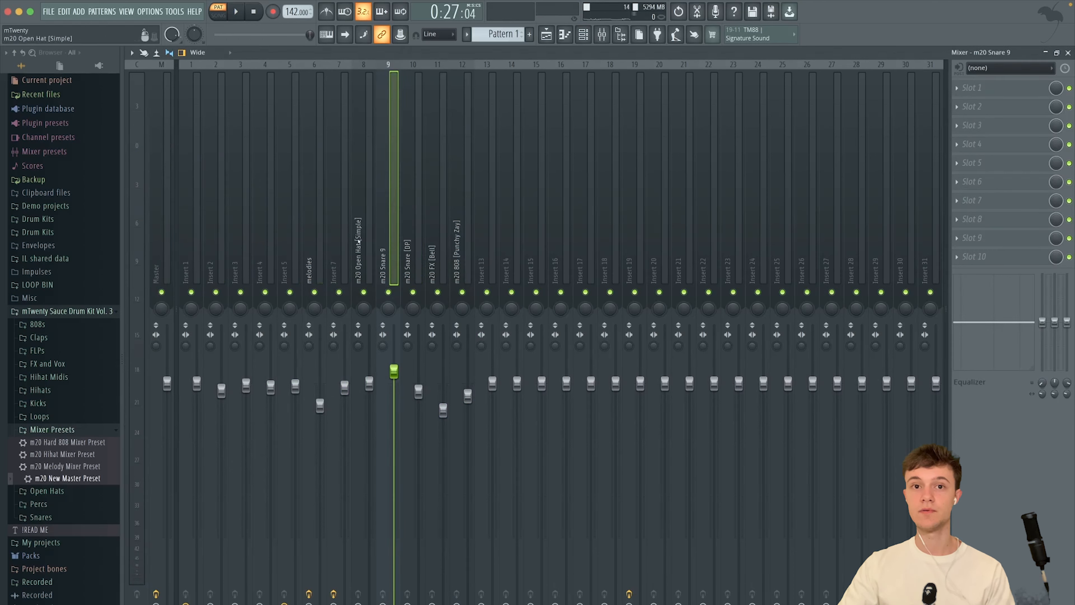
left_click(339, 244)
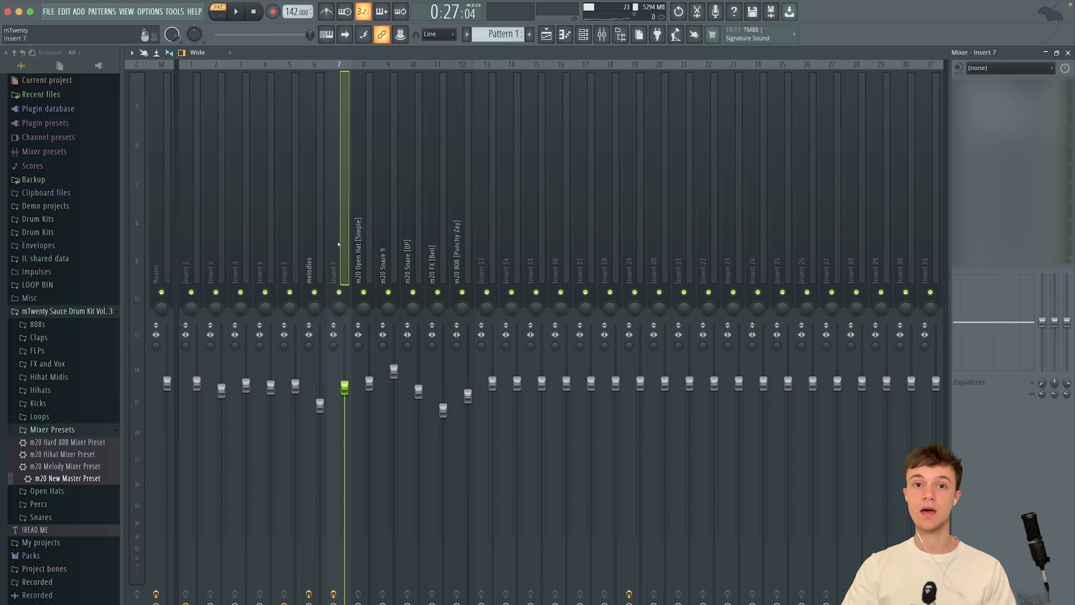
left_click_drag(350, 244, 471, 233)
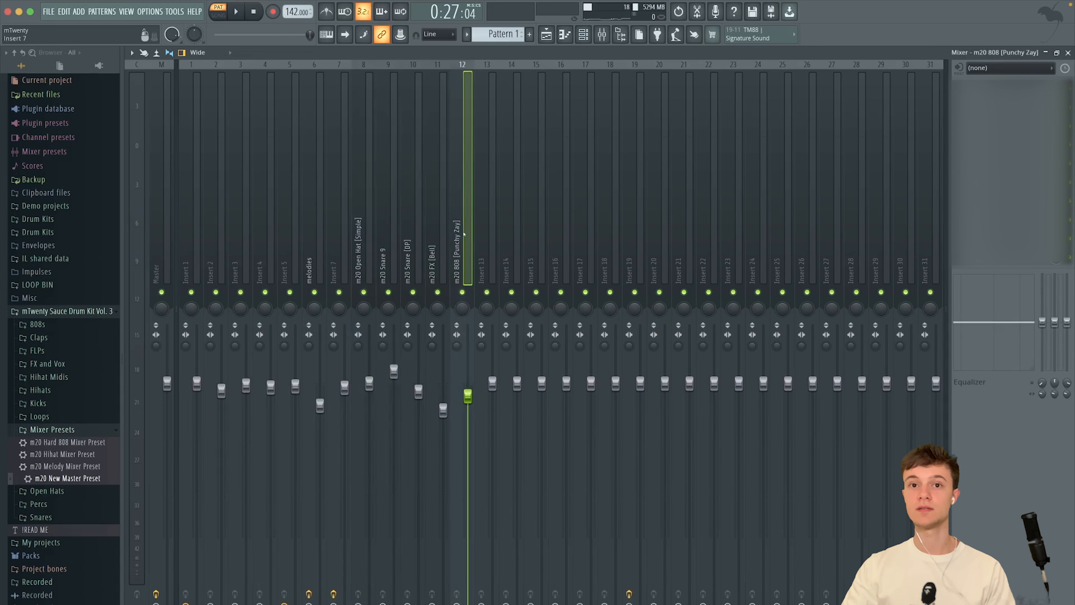